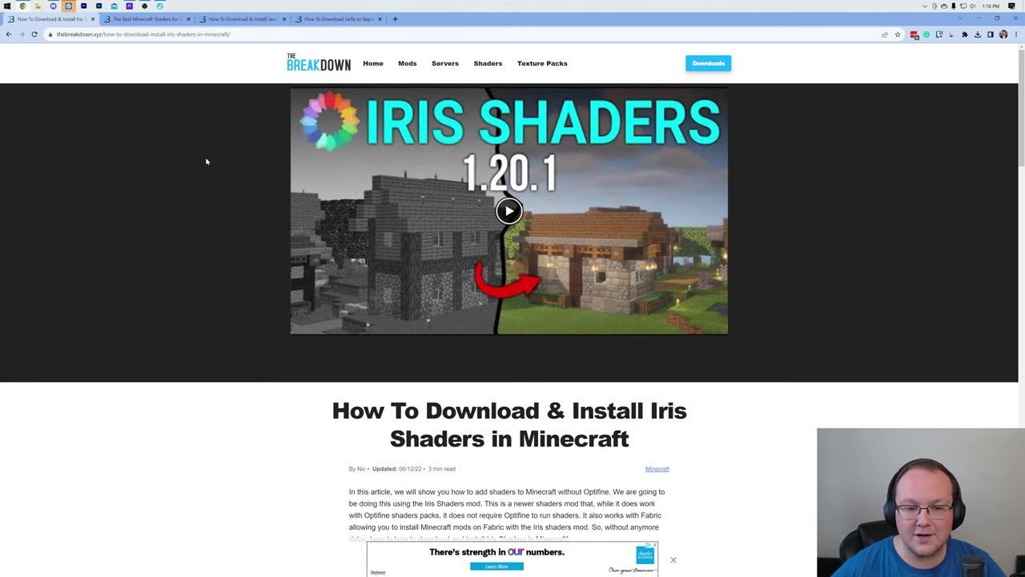
Go from the article's Iris Shaders link to irisshaders.dev and download the 3.0.2 universal installer jar.
scroll(204, 164, down, 4)
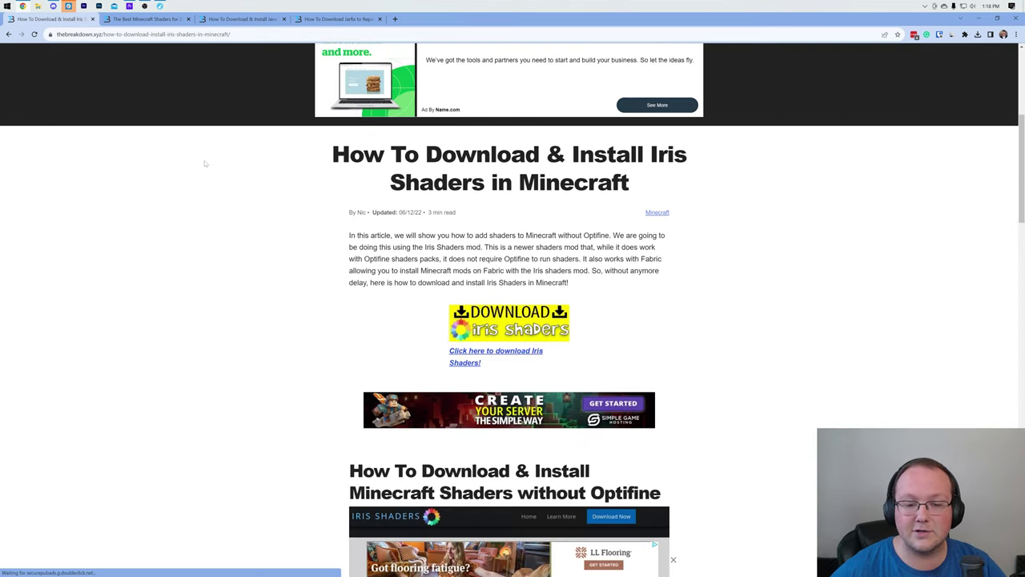
scroll(185, 171, up, 4)
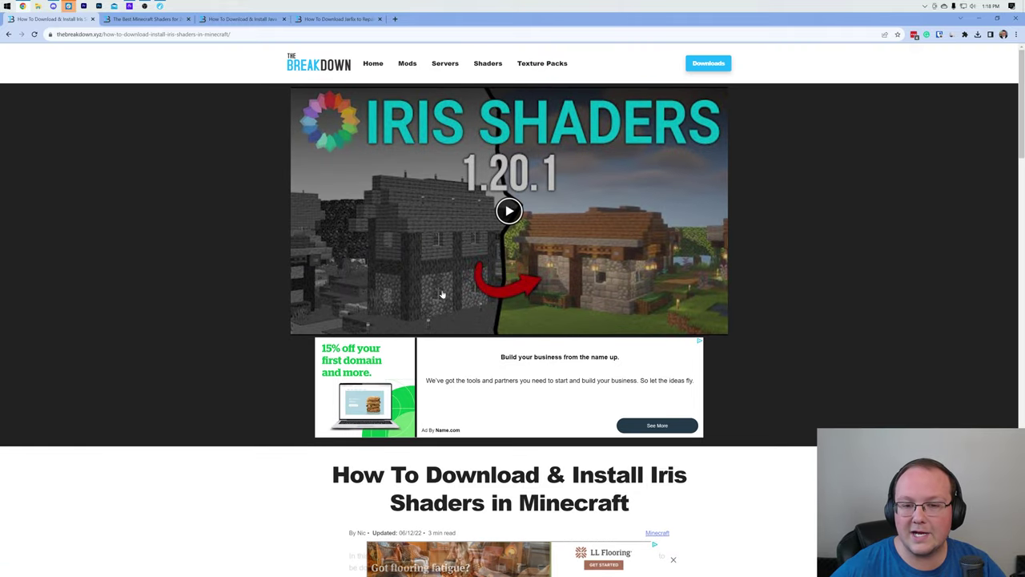
scroll(484, 206, down, 5)
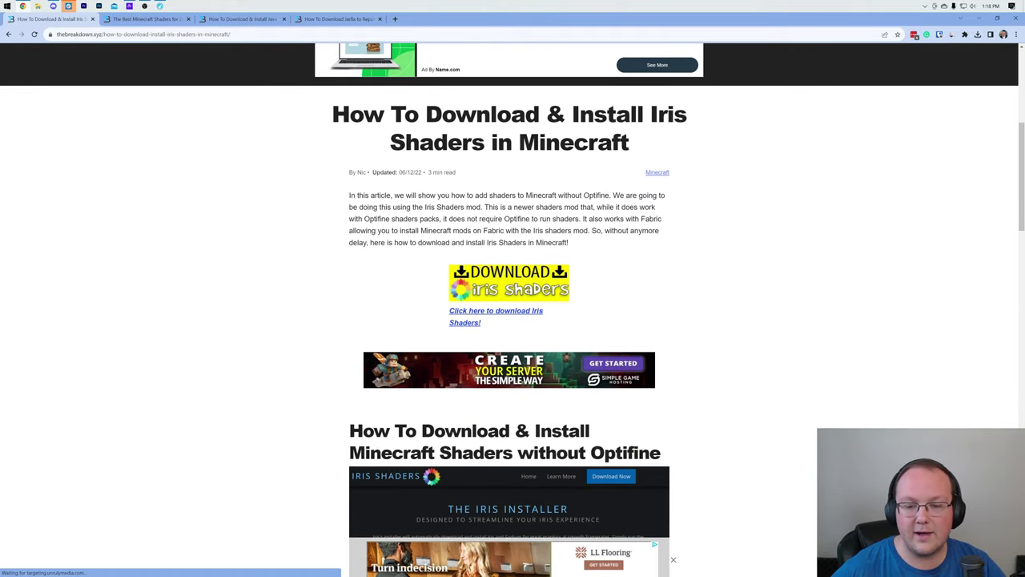
click(534, 315)
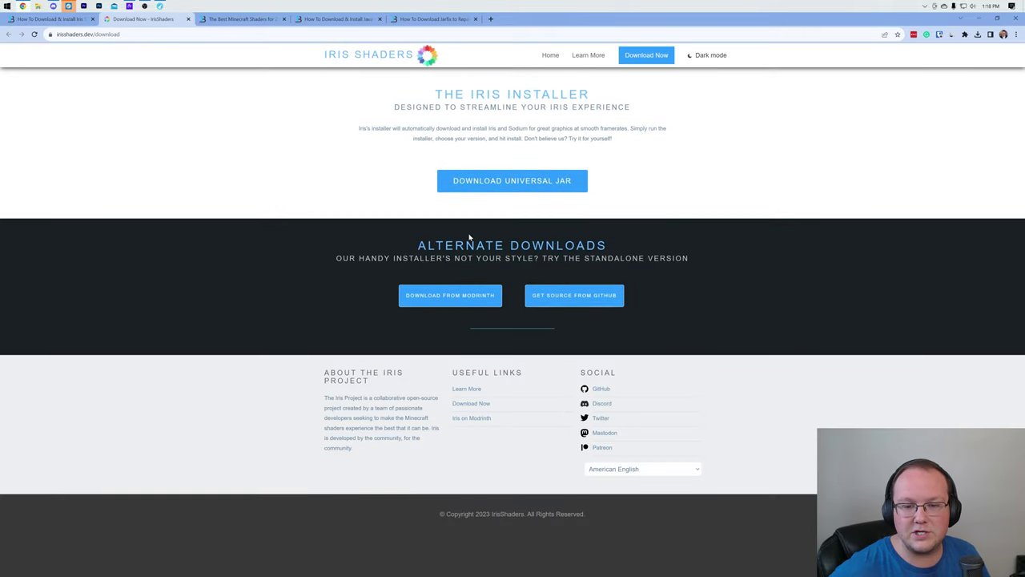
click(470, 188)
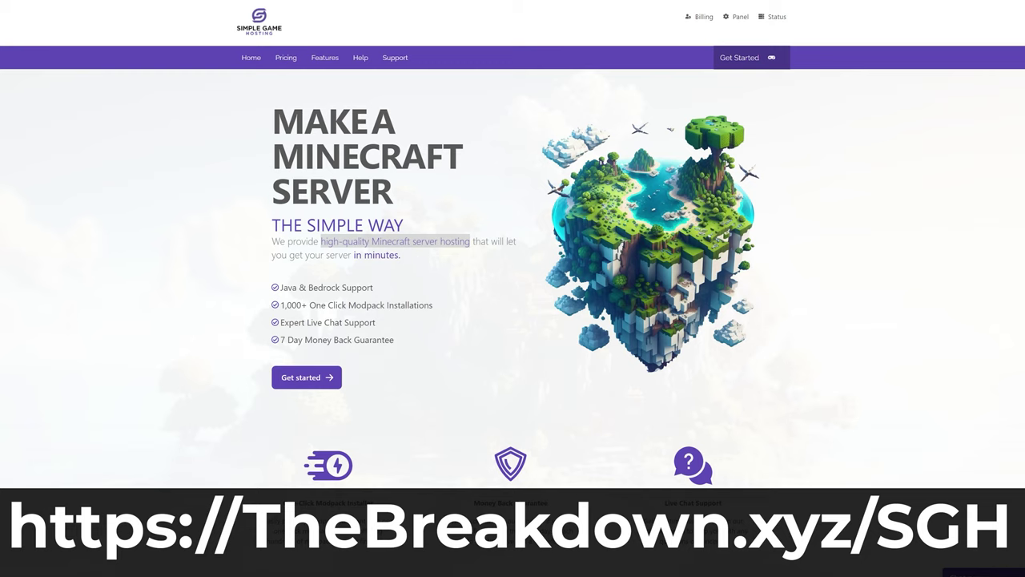
Highlight the Expert Live Chat Support and One-Click Modpack Installer features on the hosting page.
mouse_move(281, 322)
mouse_down()
mouse_move(376, 338)
mouse_move(377, 323)
mouse_up()
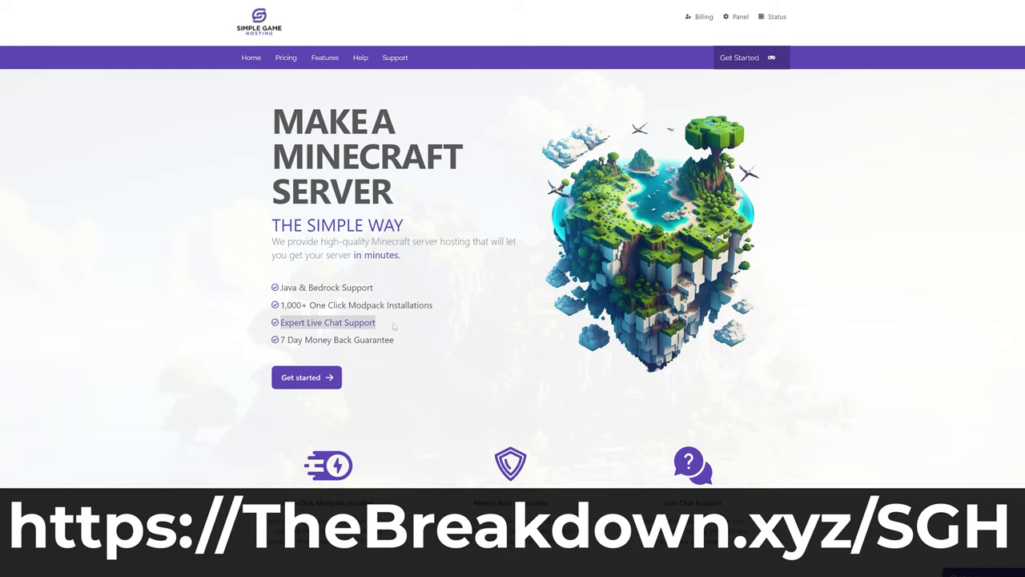
scroll(395, 327, down, 5)
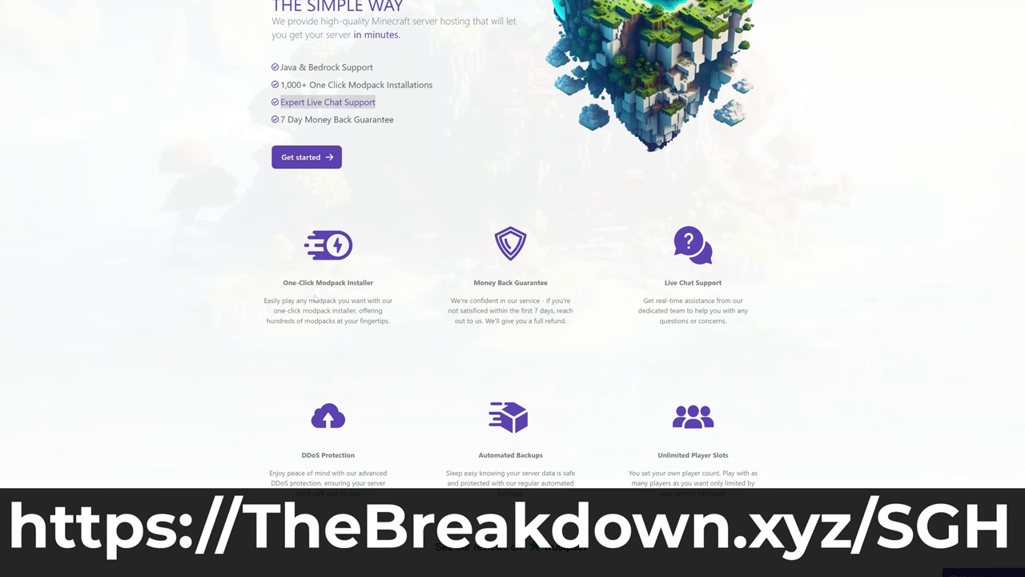
drag(282, 284, 376, 283)
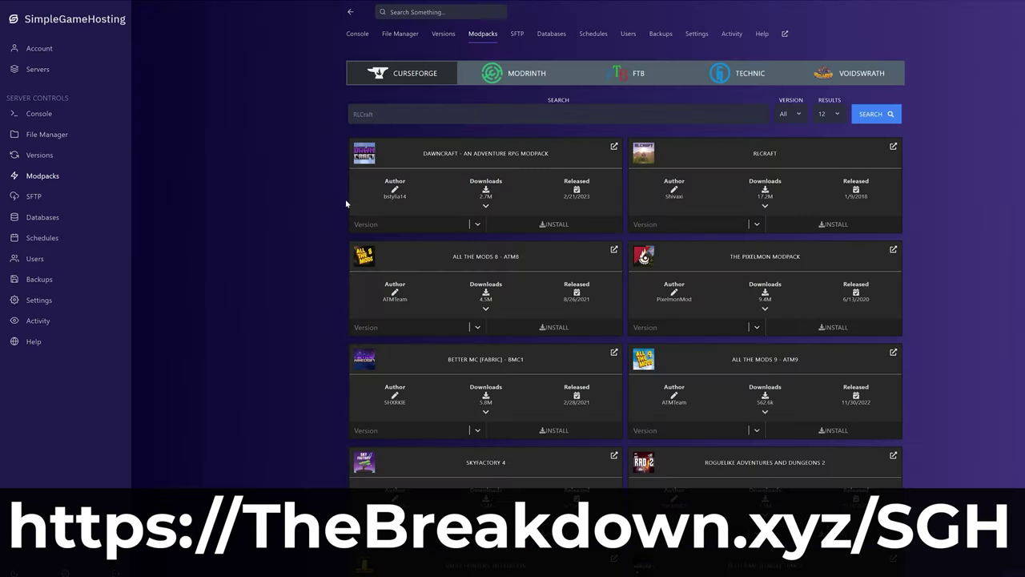
Pick DawnCraft version 1.27_hf, start and cancel its install, then return to the shaders article.
click(410, 225)
click(410, 350)
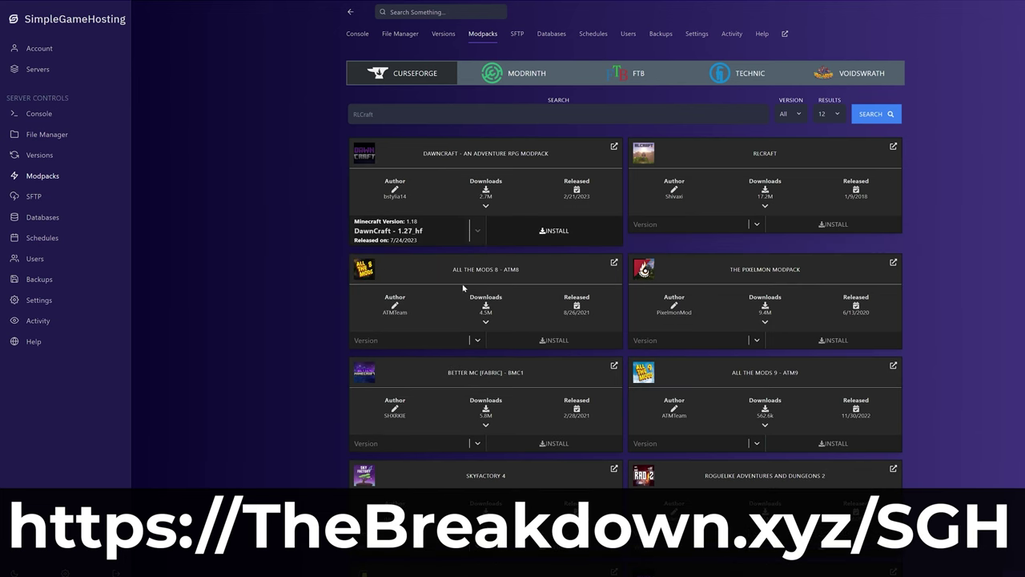
click(548, 232)
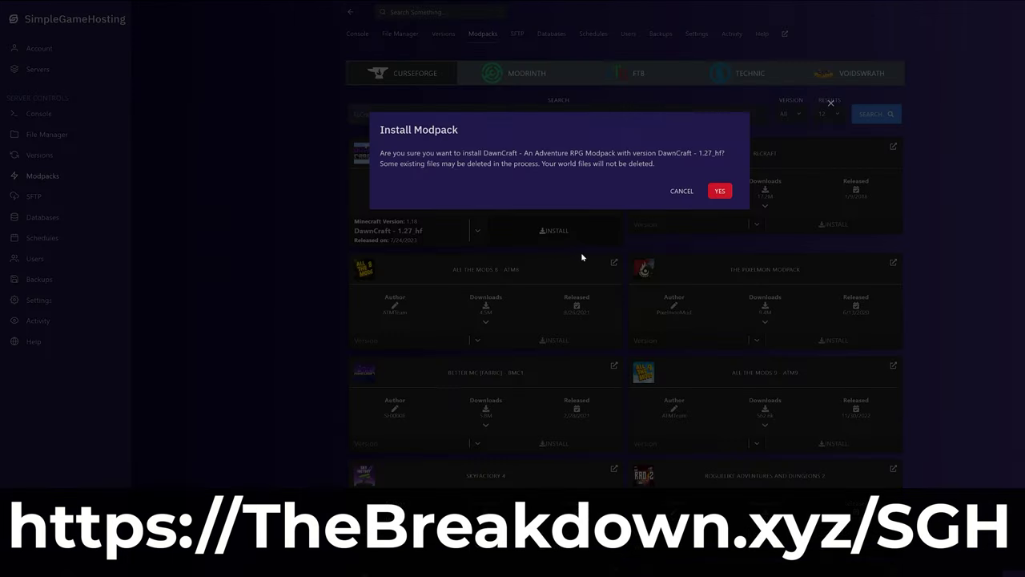
click(681, 192)
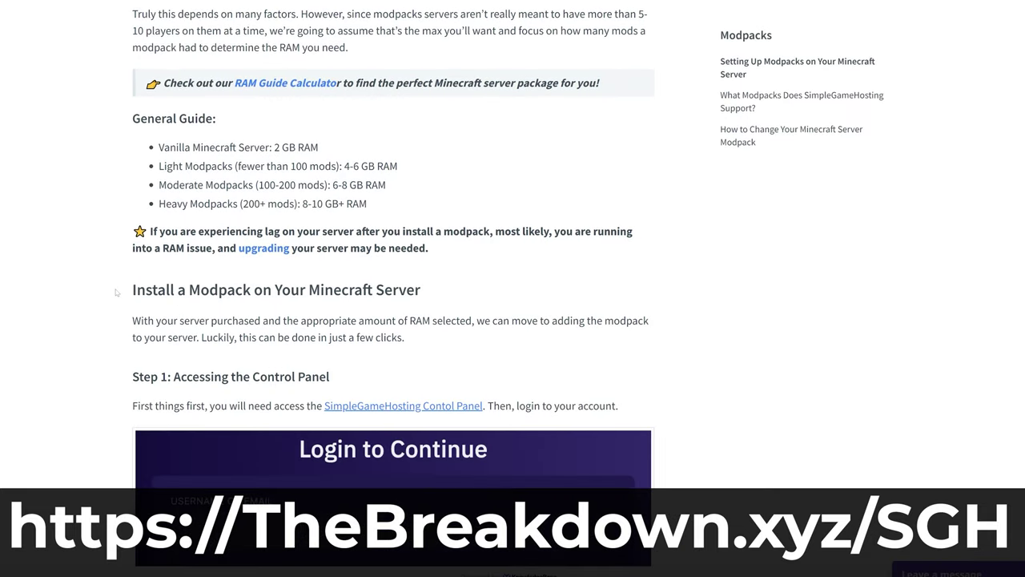
scroll(116, 292, down, 5)
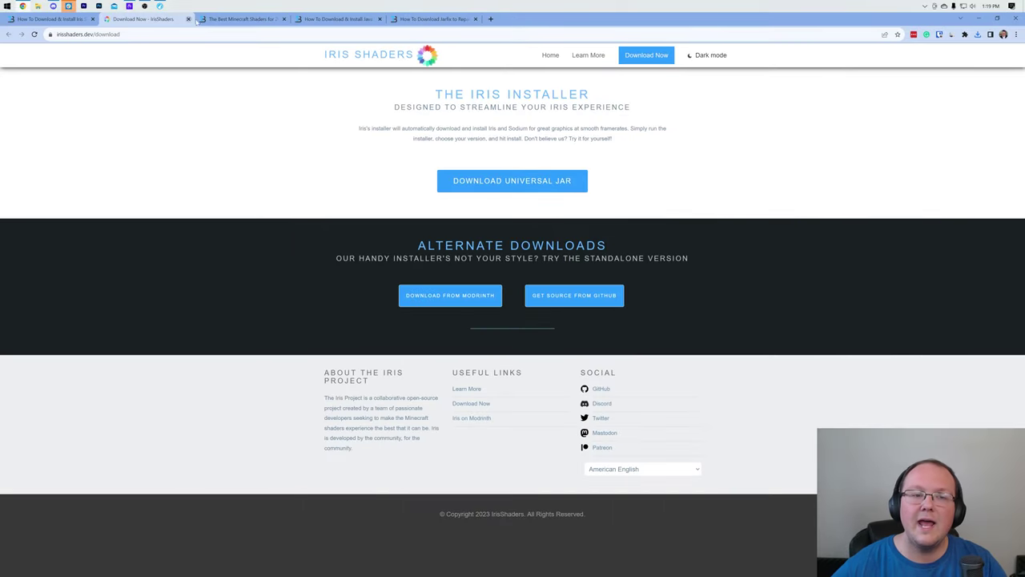
click(233, 21)
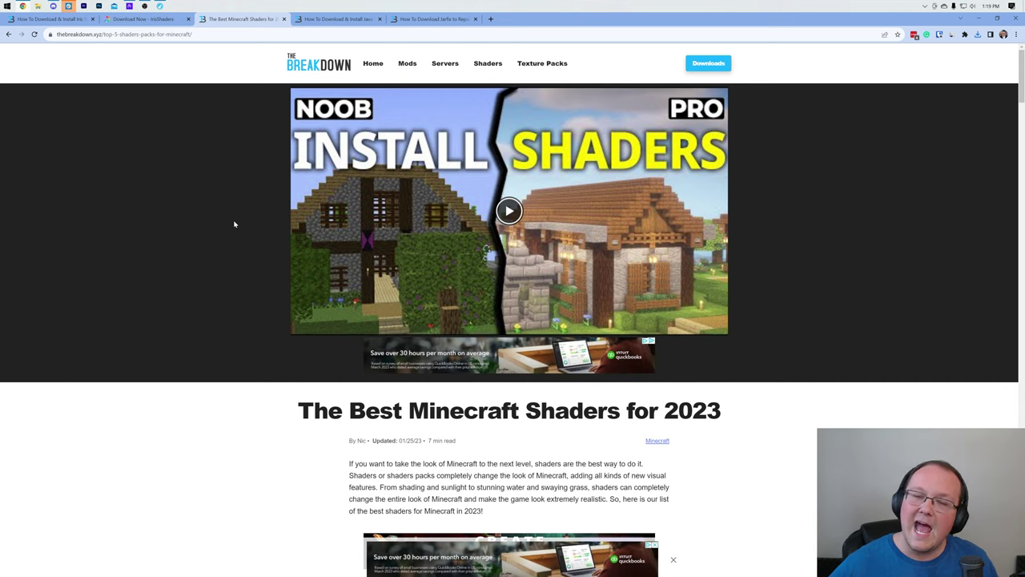
scroll(234, 224, down, 8)
scroll(501, 272, down, 5)
scroll(485, 244, down, 10)
scroll(513, 335, down, 12)
scroll(509, 340, down, 13)
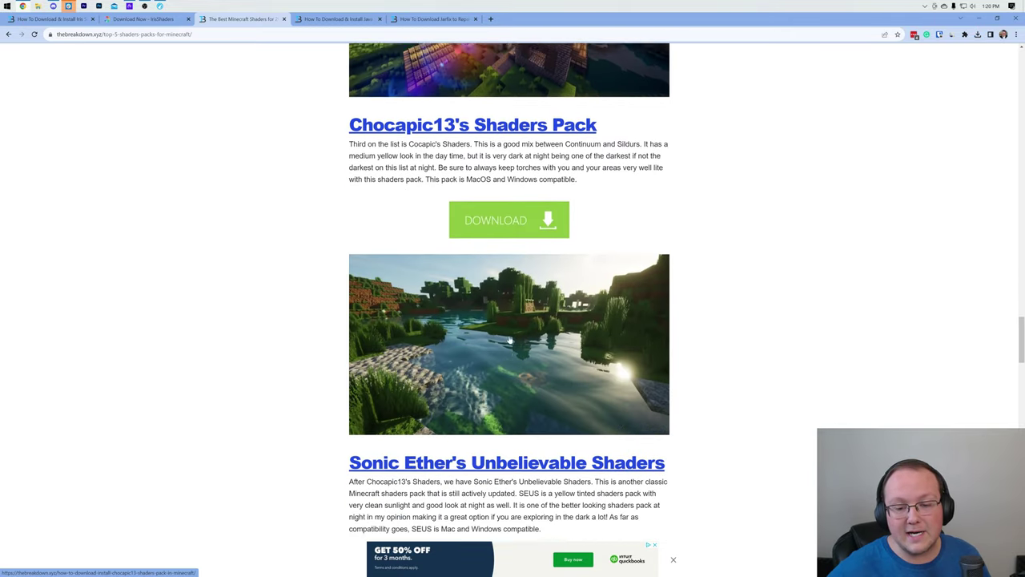
scroll(510, 339, down, 2)
scroll(510, 340, up, 1)
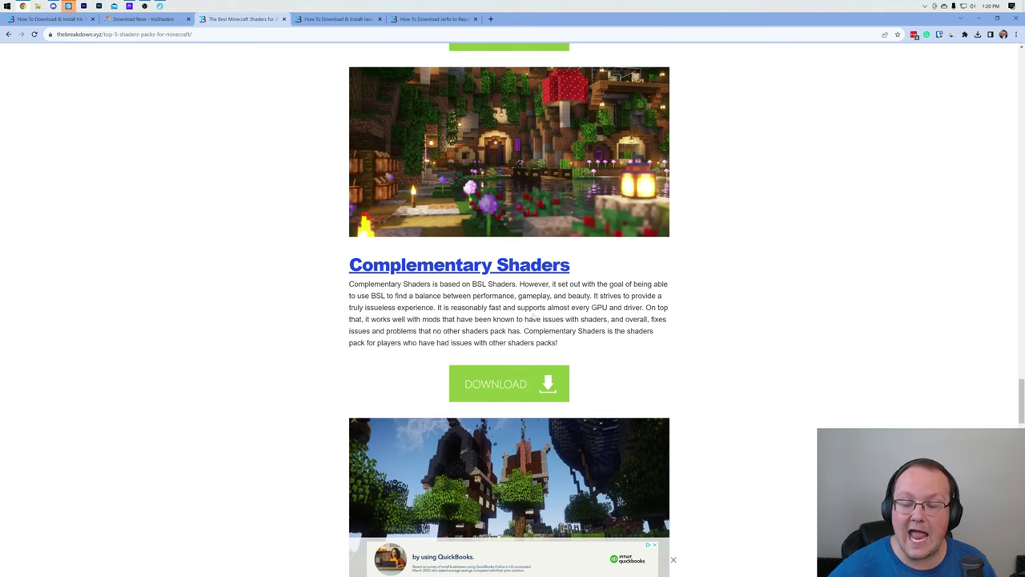
Open the Complementary and Vanilla Plus shader pages in new tabs, then return to the article.
right_click(517, 385)
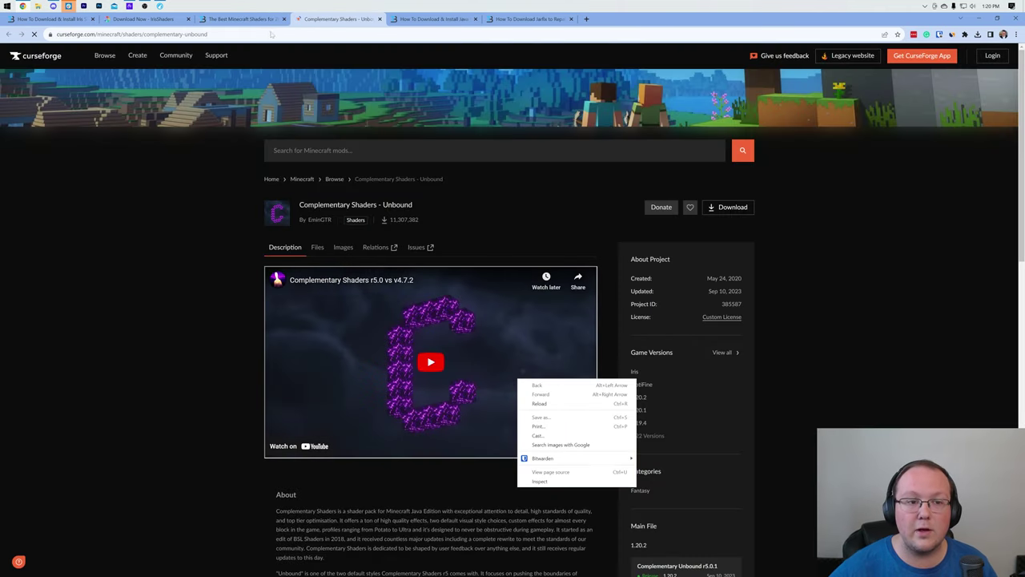
click(538, 386)
scroll(596, 382, down, 10)
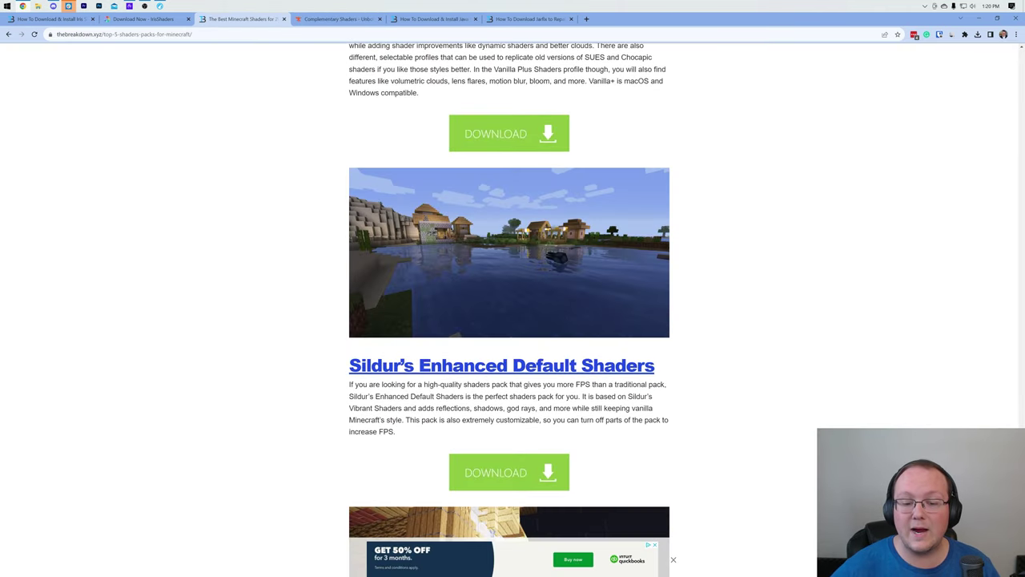
scroll(596, 382, up, 2)
scroll(519, 346, down, 3)
scroll(519, 346, up, 3)
click(517, 334)
key(ctrl+shift+Tab)
From MakeUp's Files list, download the newest file, MakeUp-UltraFast-8.8f.zip.
scroll(452, 367, down, 15)
scroll(453, 368, down, 20)
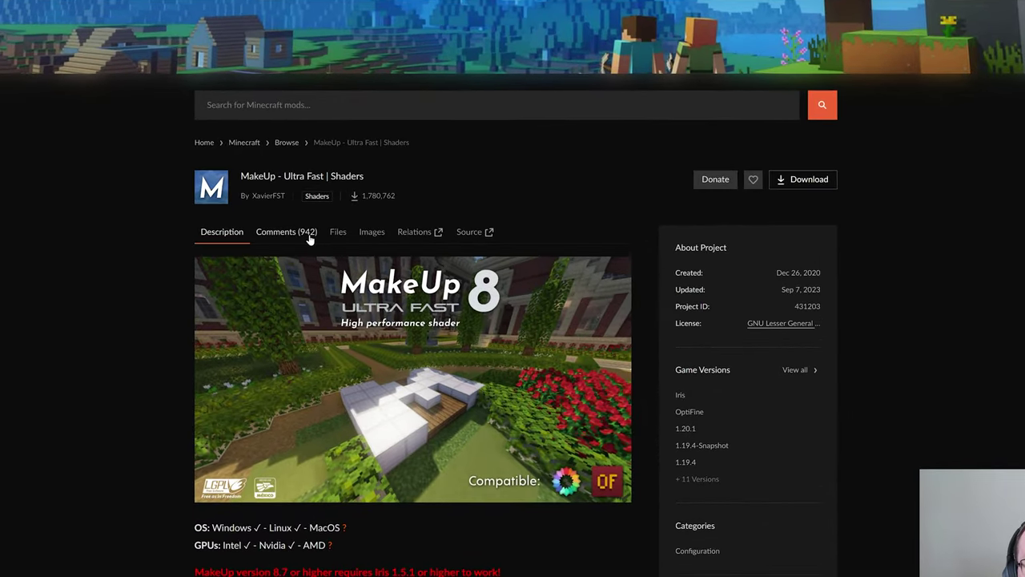
click(337, 232)
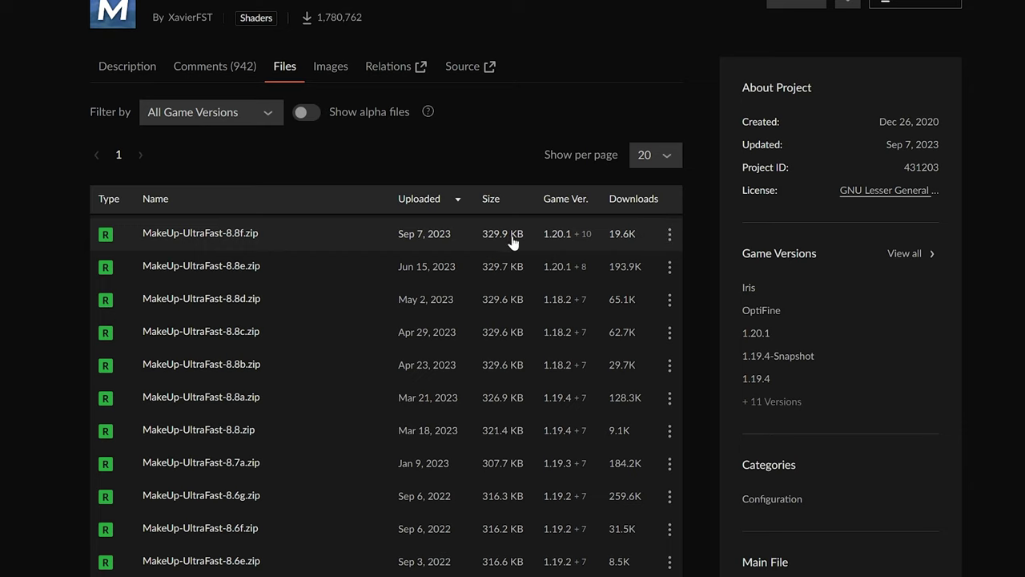
mouse_move(566, 238)
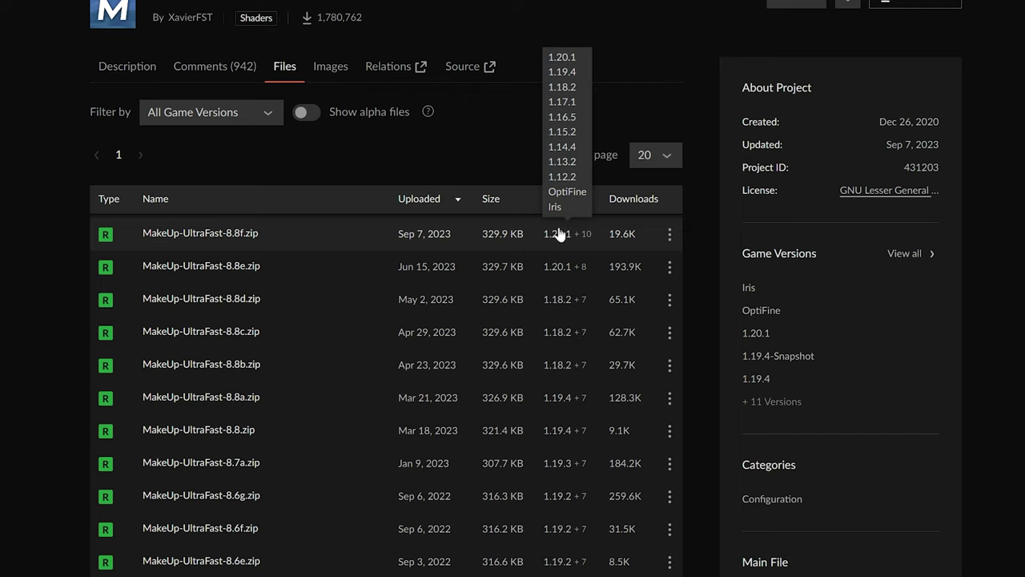
click(672, 243)
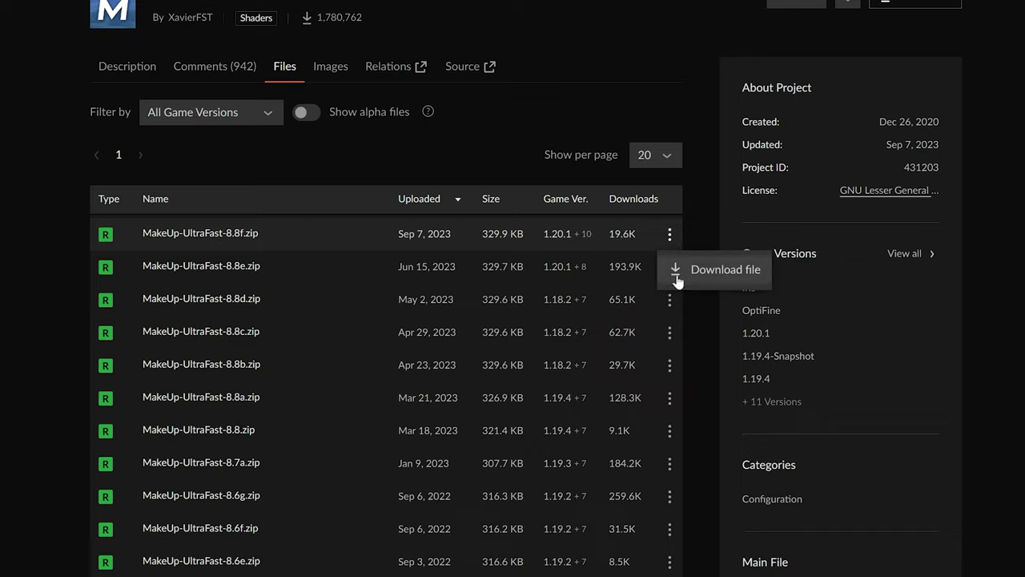
click(677, 274)
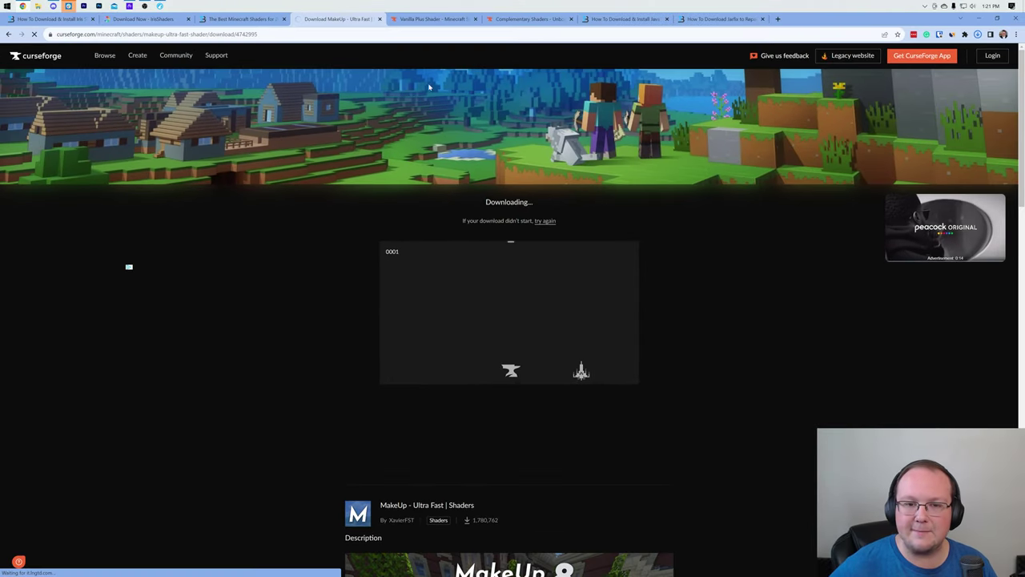
Download the Vanilla Plus v3.2 file from its CurseForge Files list.
click(432, 18)
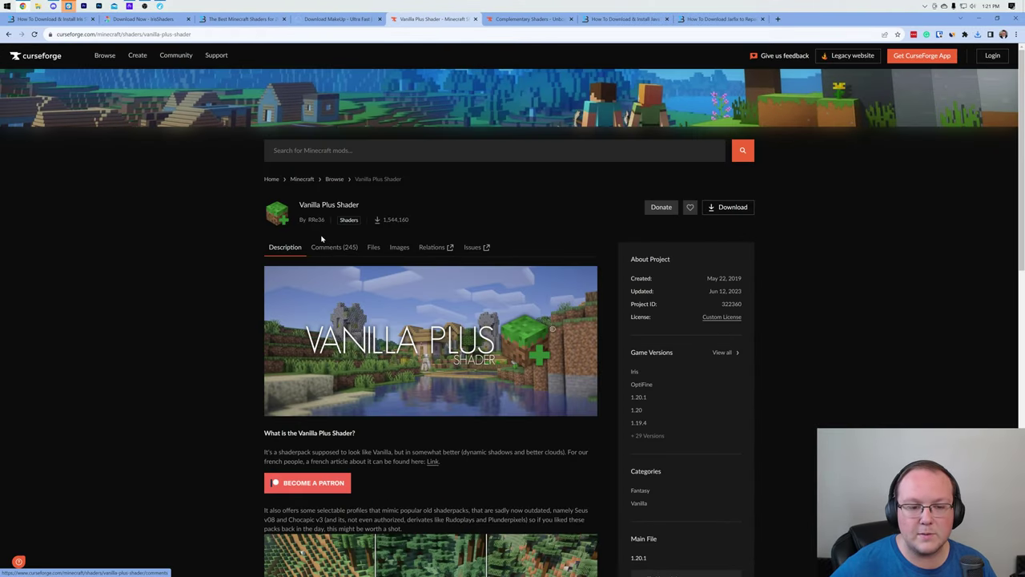
click(372, 248)
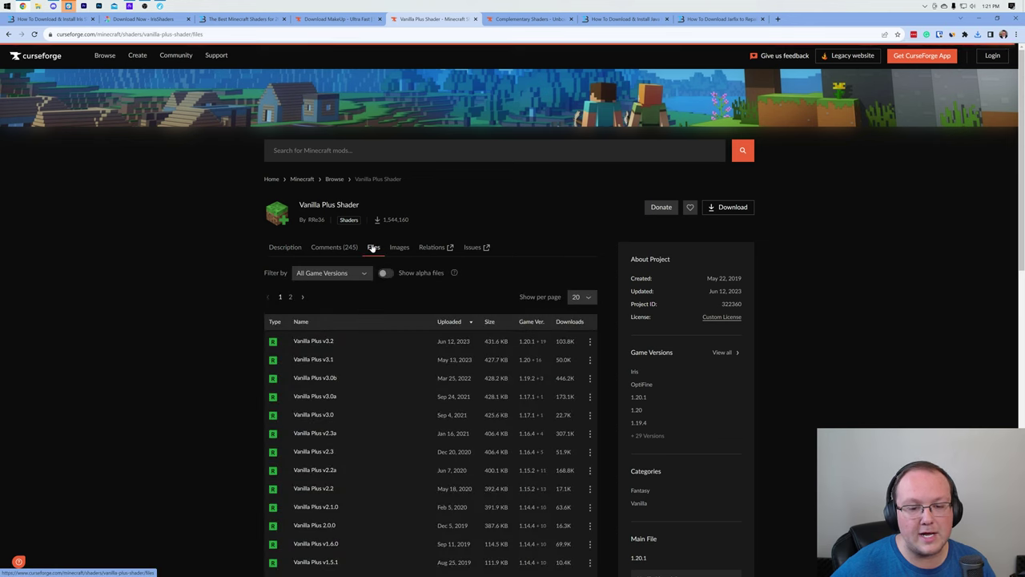
scroll(480, 265, down, 1)
mouse_move(531, 263)
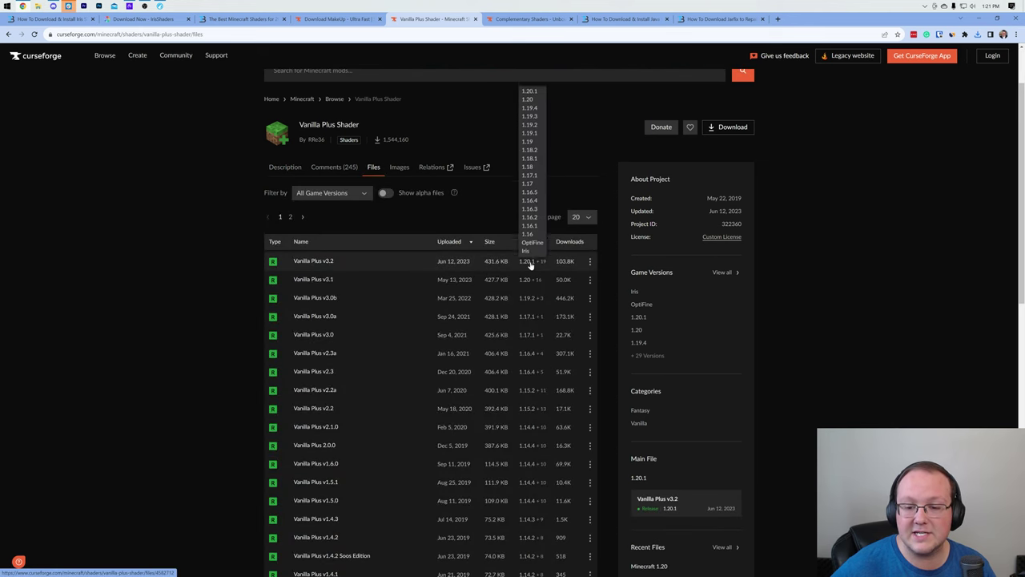
click(589, 264)
click(605, 281)
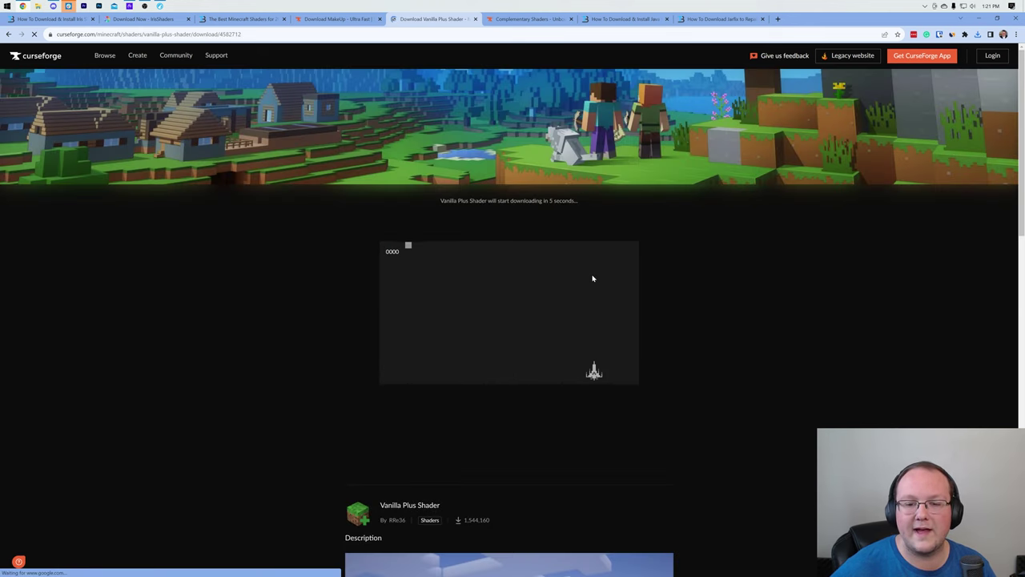
Download the newest Complementary Unbound r5.0.1 file from its CurseForge Files list.
click(518, 20)
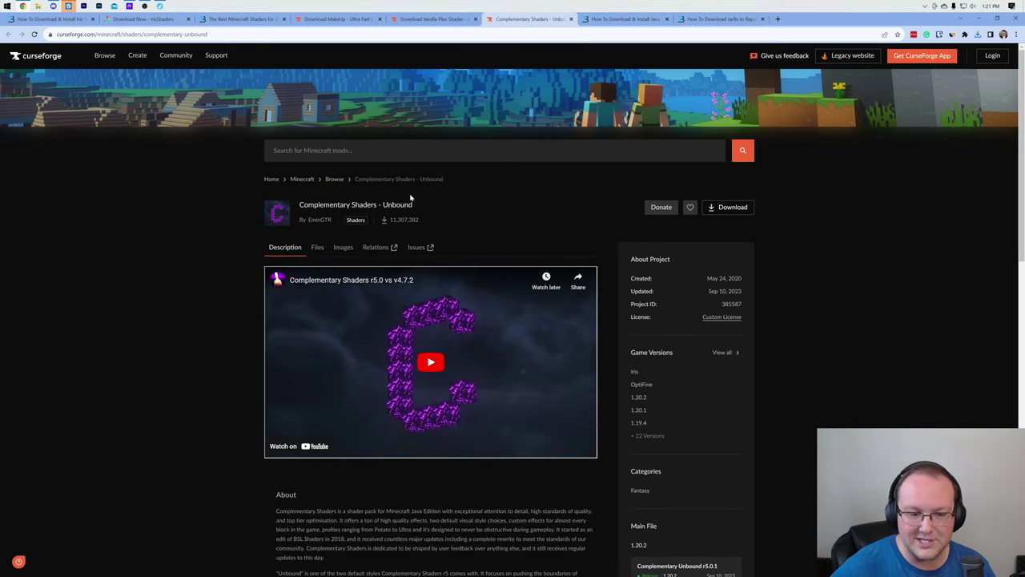
click(317, 246)
scroll(522, 250, down, 2)
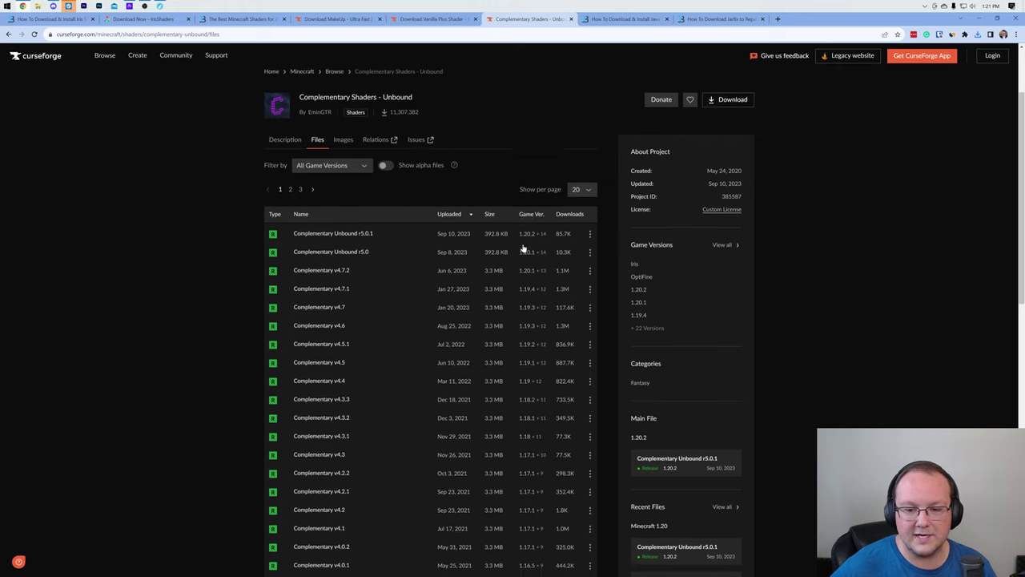
mouse_move(528, 222)
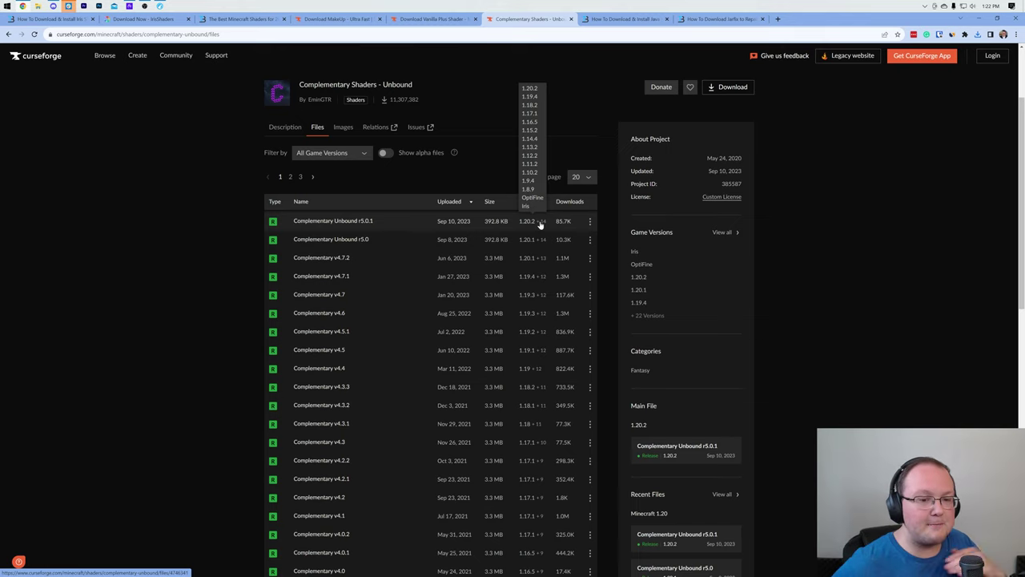
click(590, 222)
click(617, 241)
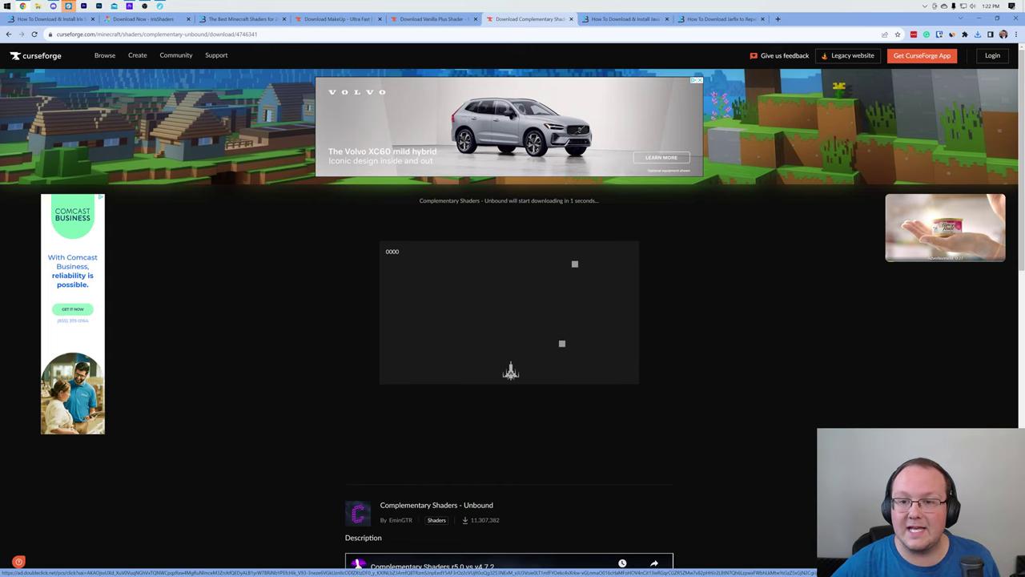
Minimize the browser and open the Downloads folder in File Explorer.
click(628, 22)
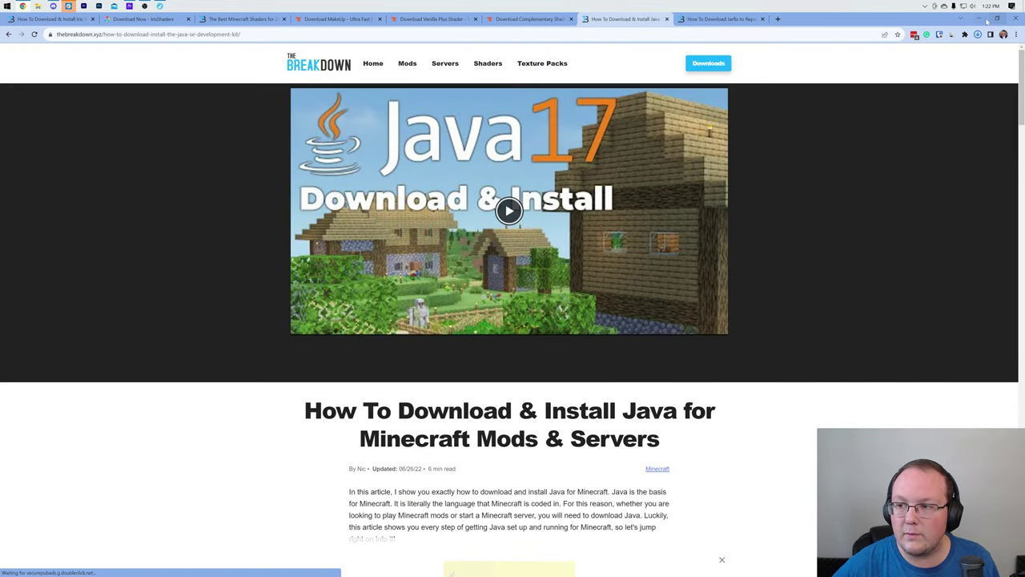
click(985, 20)
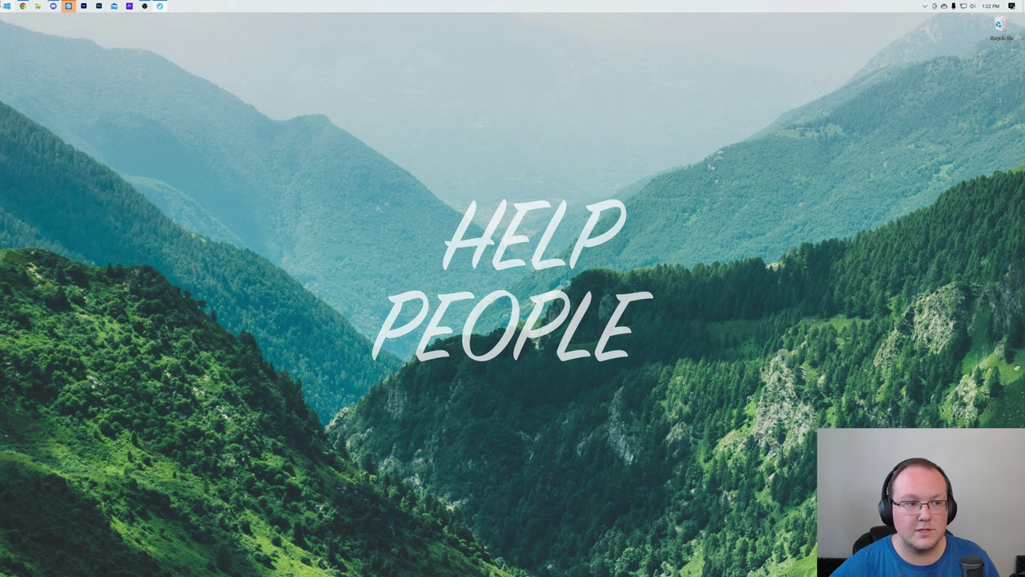
key(super+e)
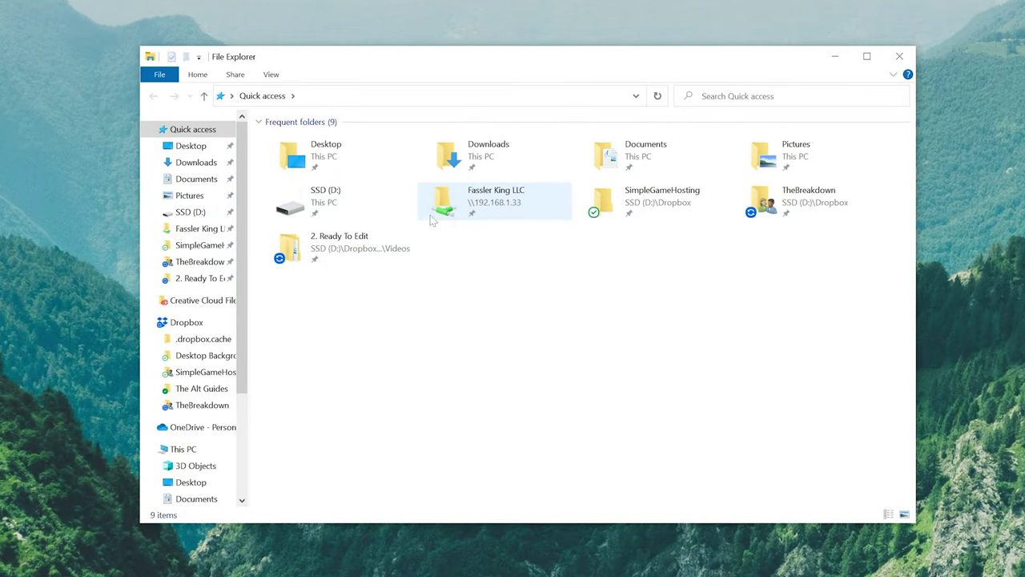
click(536, 152)
double_click(538, 152)
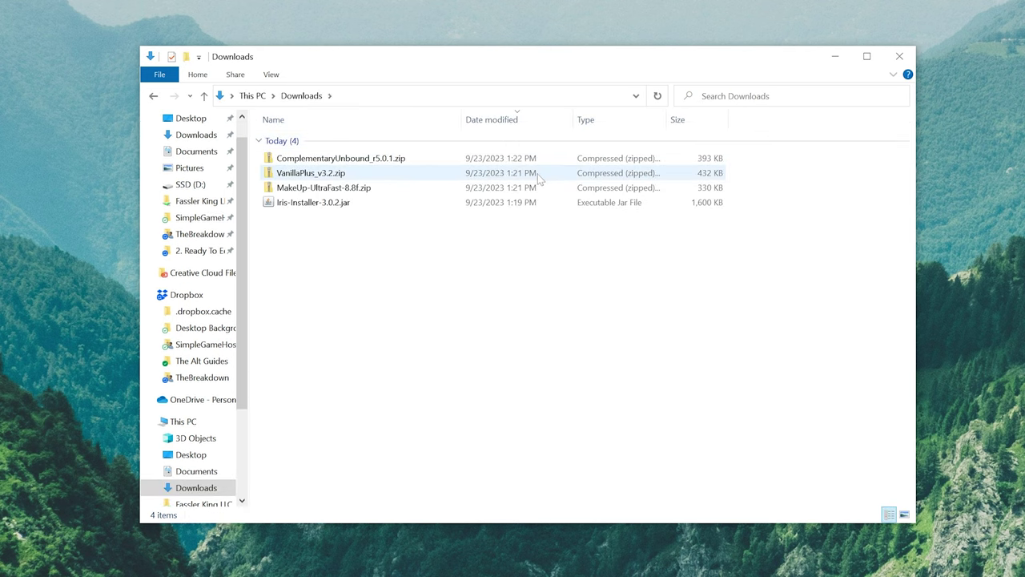
Move the ComplementaryUnbound, VanillaPlus and MakeUp zips and the Iris installer jar to the desktop.
click(428, 159)
shift+click(427, 189)
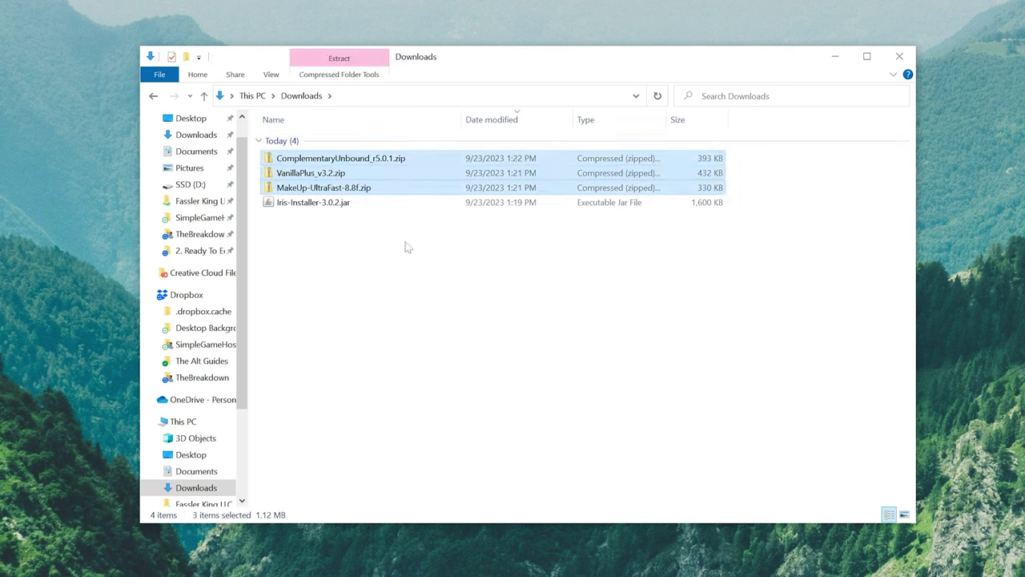
click(321, 201)
mouse_move(323, 227)
mouse_down()
mouse_move(329, 154)
mouse_move(136, 48)
mouse_move(120, 72)
mouse_up()
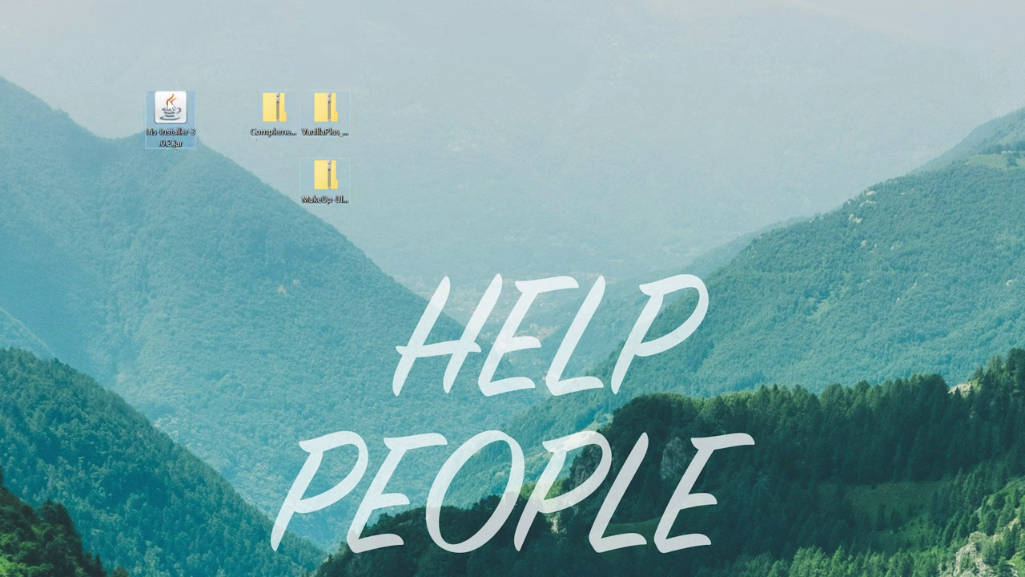
Confirm the Iris installer jar opens with Java(TM) Platform SE binary, then dismiss the prompt.
right_click(170, 103)
click(230, 201)
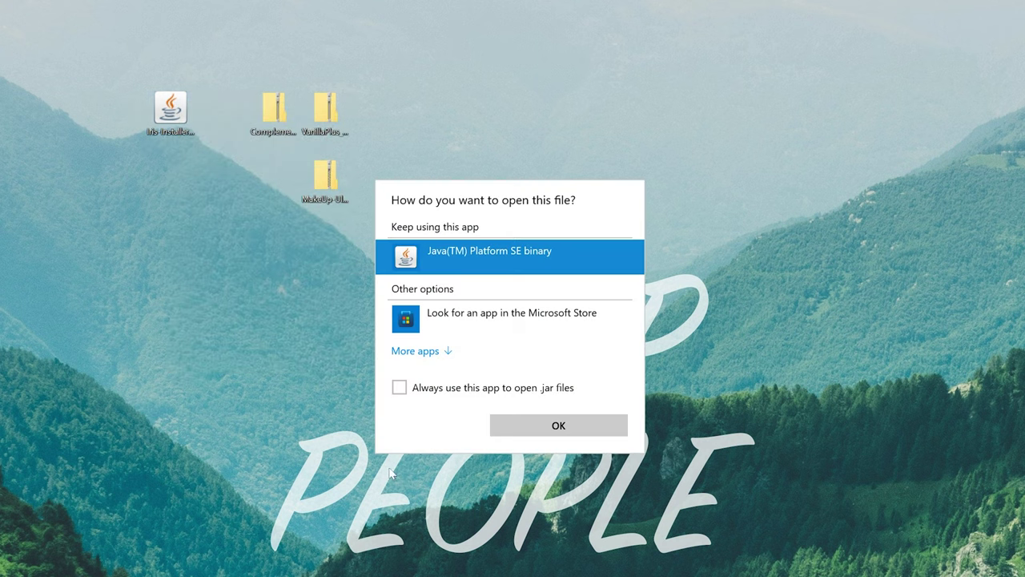
click(282, 291)
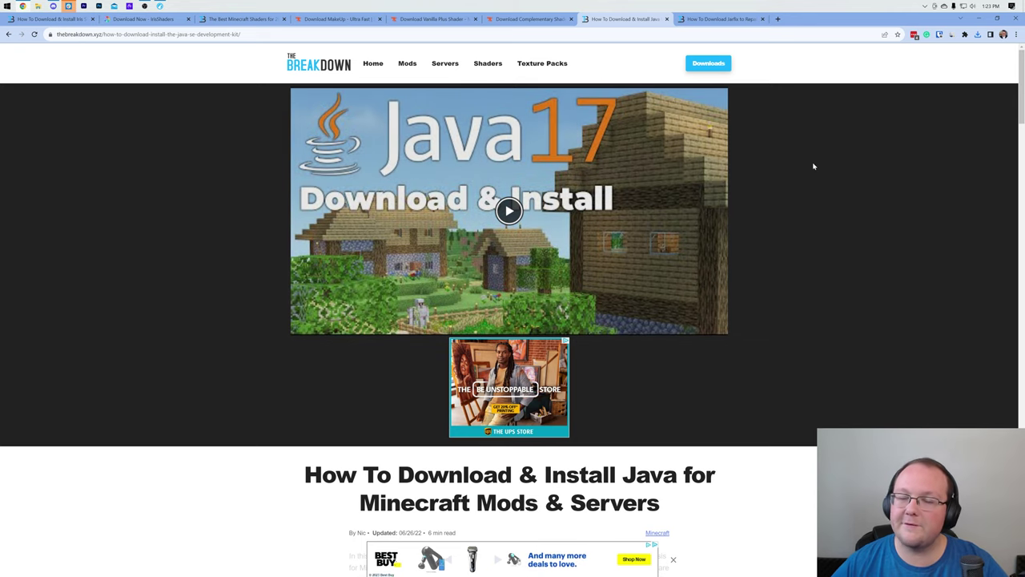
Read through the Java install guide and the Jarfix repair guide, switching between their tabs.
scroll(817, 165, down, 4)
scroll(625, 272, down, 3)
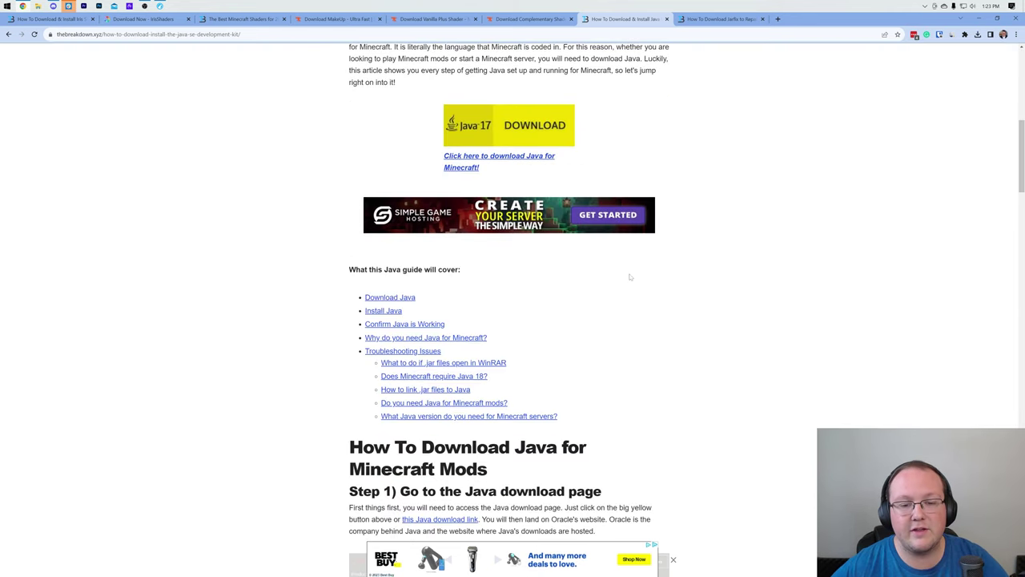
scroll(639, 258, up, 7)
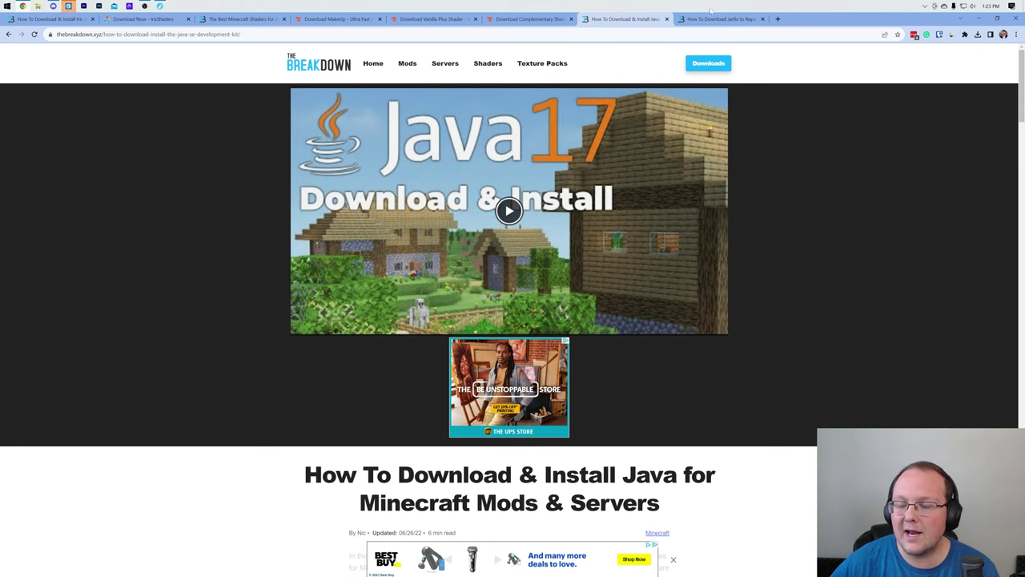
click(717, 18)
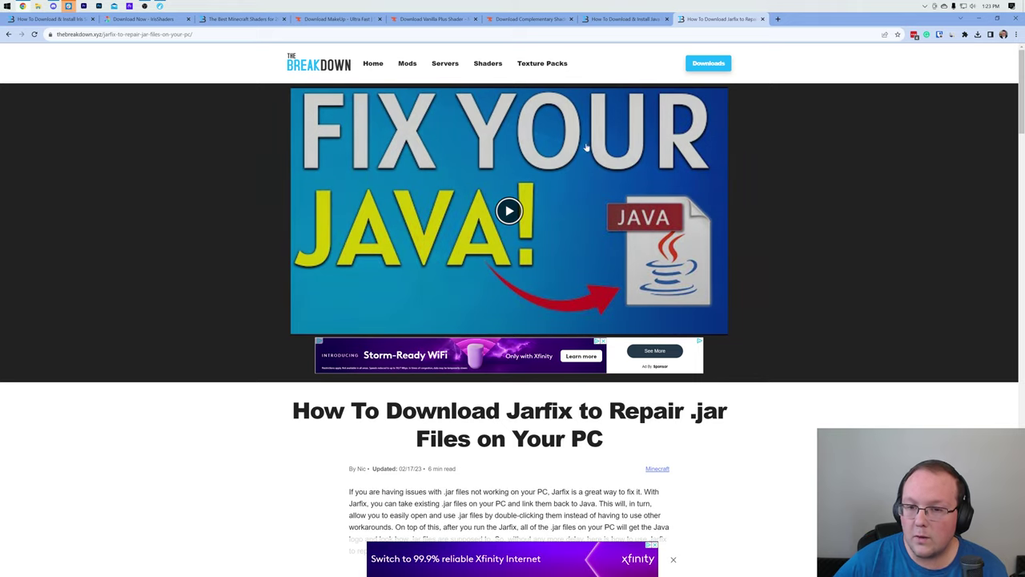
click(629, 18)
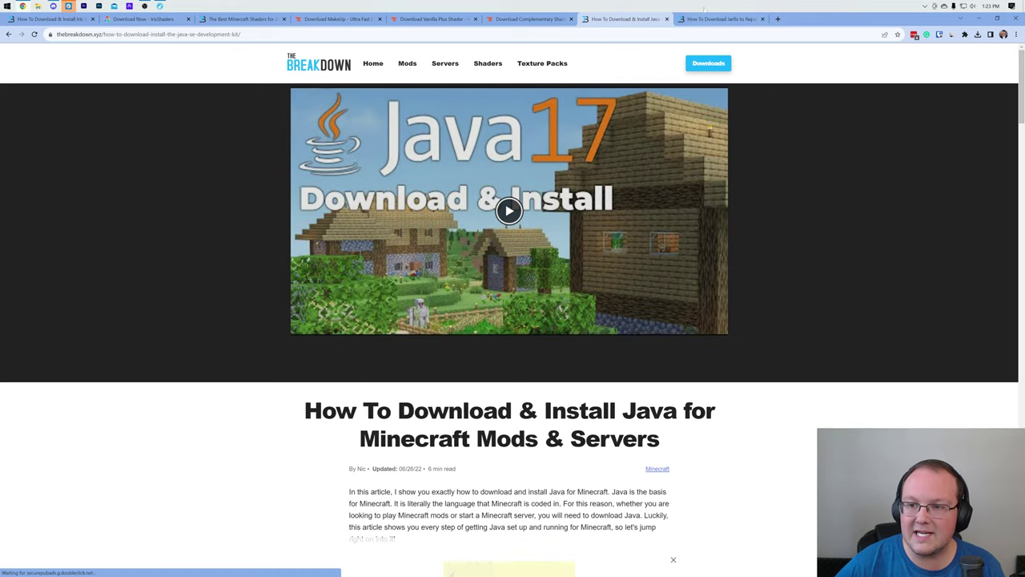
click(705, 11)
Minimize the browser and open the desktop Iris installer jar with Java(TM) Platform SE binary.
click(979, 18)
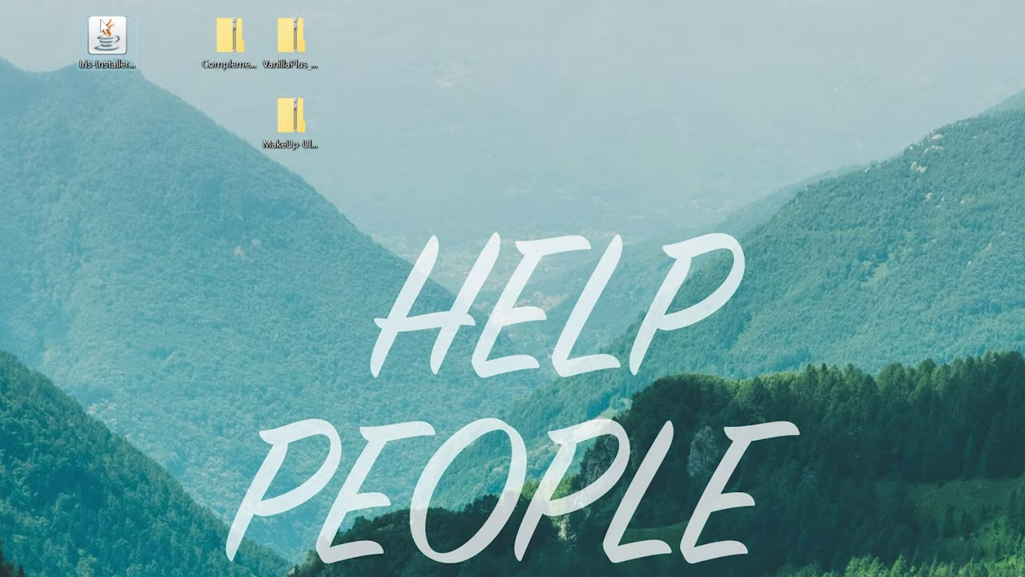
right_click(307, 96)
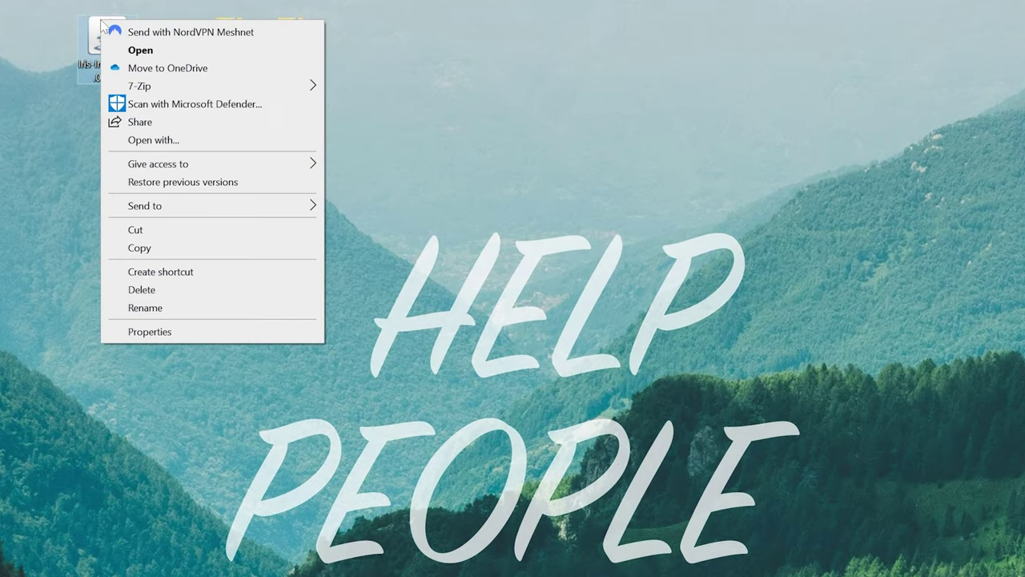
click(214, 140)
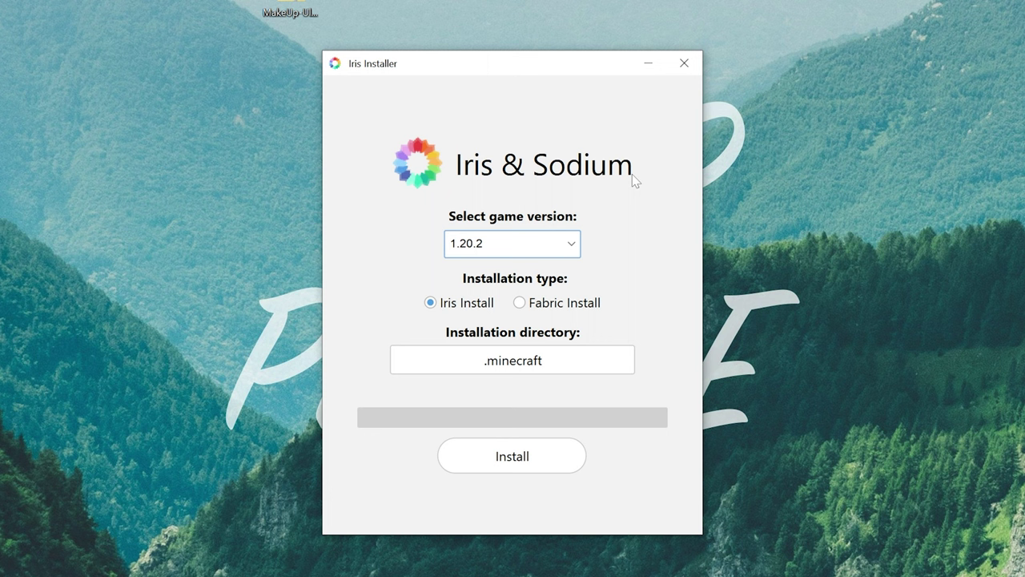
Install Iris & Sodium for game version 1.20.2 into the .minecraft directory.
click(527, 244)
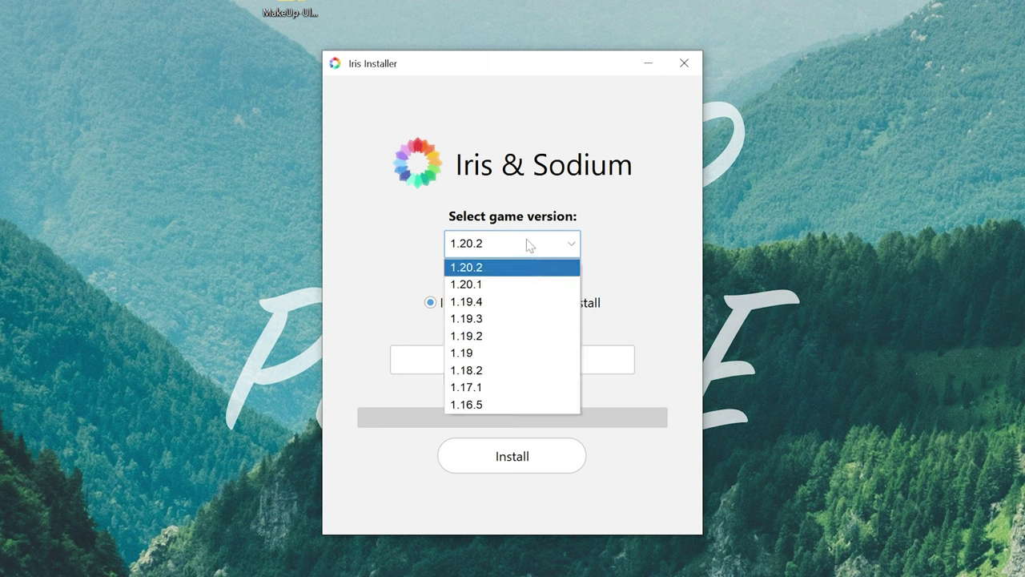
click(505, 276)
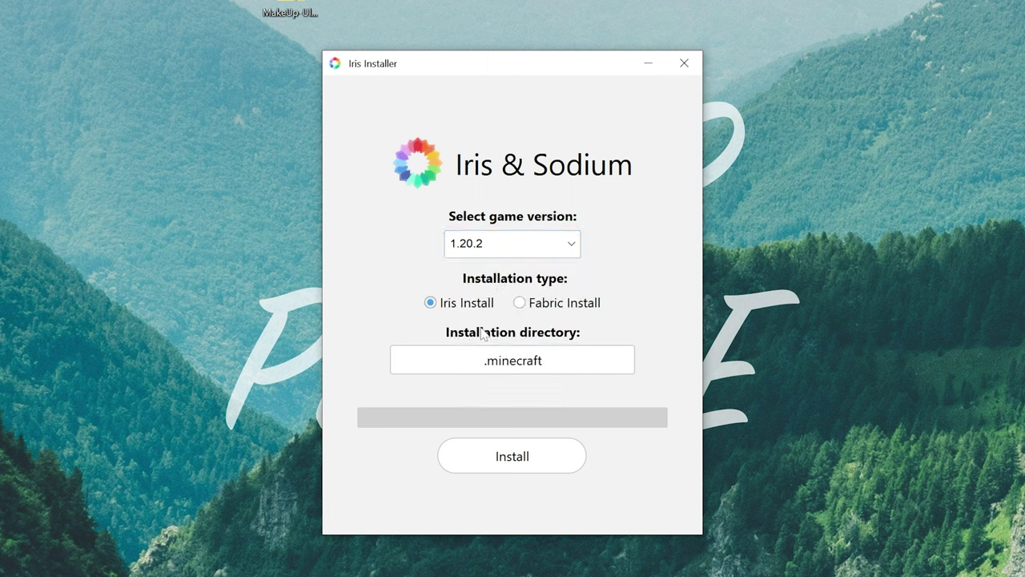
click(510, 468)
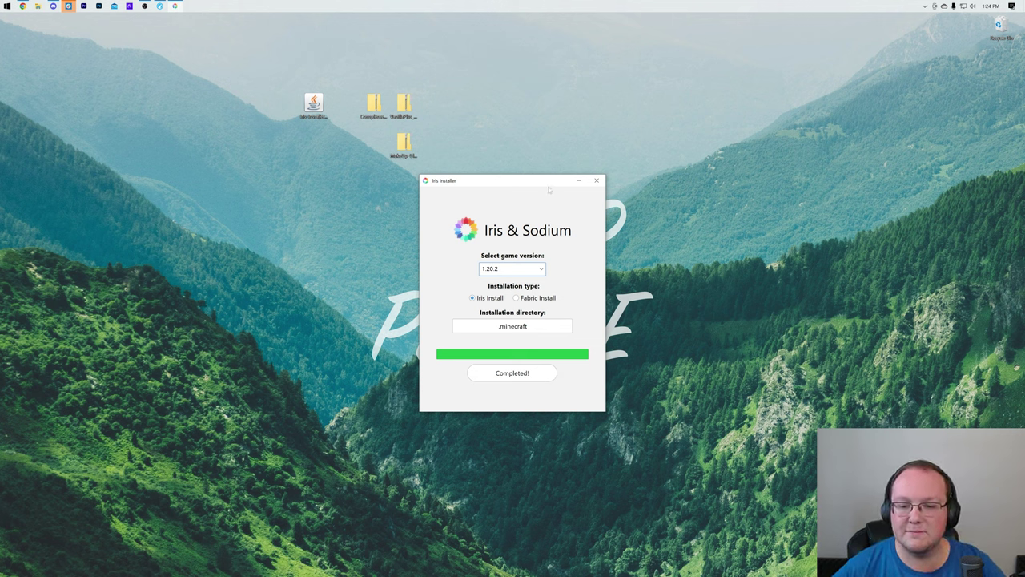
Close the finished installer, recycle its jar, and line up the MakeUp zip with the other zips.
click(596, 180)
mouse_move(313, 102)
mouse_down()
mouse_move(841, 136)
mouse_move(999, 26)
mouse_up()
mouse_move(404, 142)
mouse_down()
mouse_move(440, 96)
mouse_move(463, 104)
mouse_move(433, 104)
mouse_up()
Start the Minecraft Launcher, select Iris & Sodium for 1.20.2, and cancel a launch attempt.
click(7, 5)
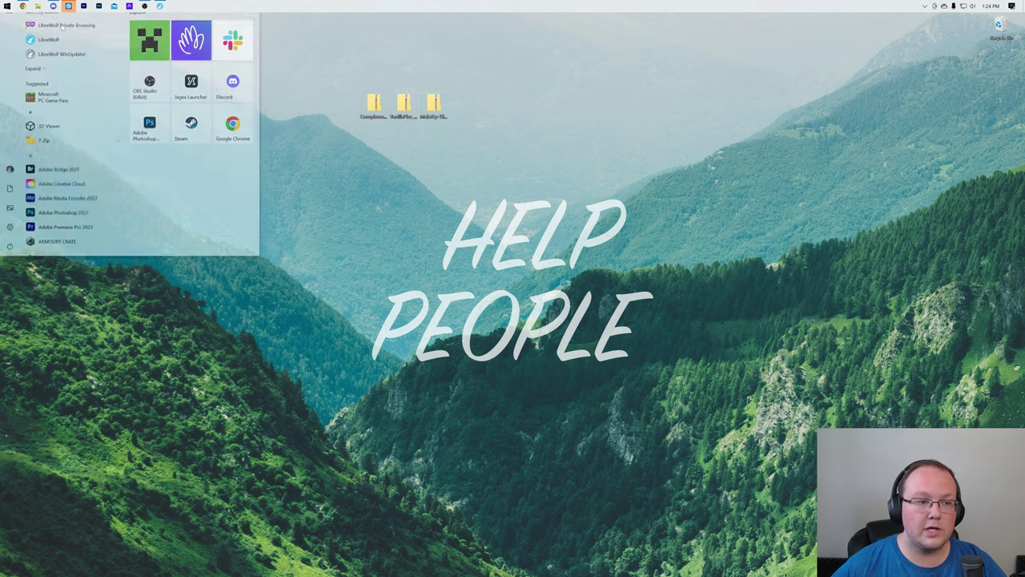
click(147, 43)
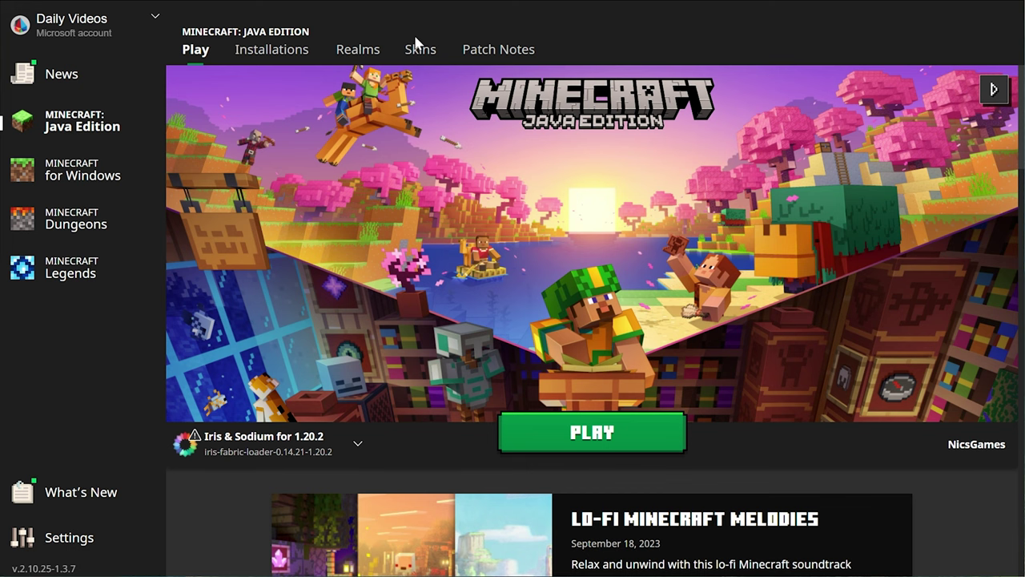
click(352, 445)
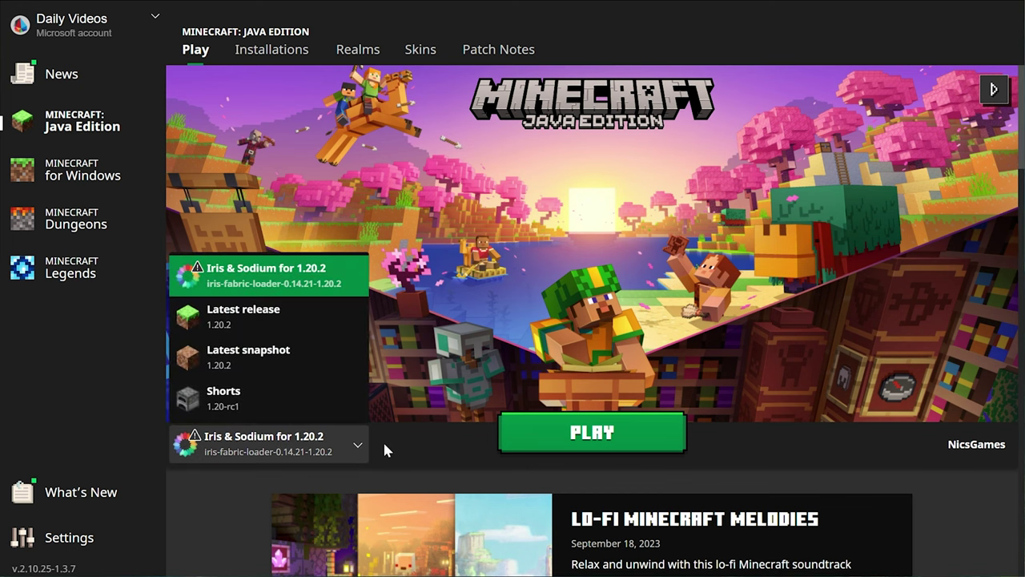
click(438, 261)
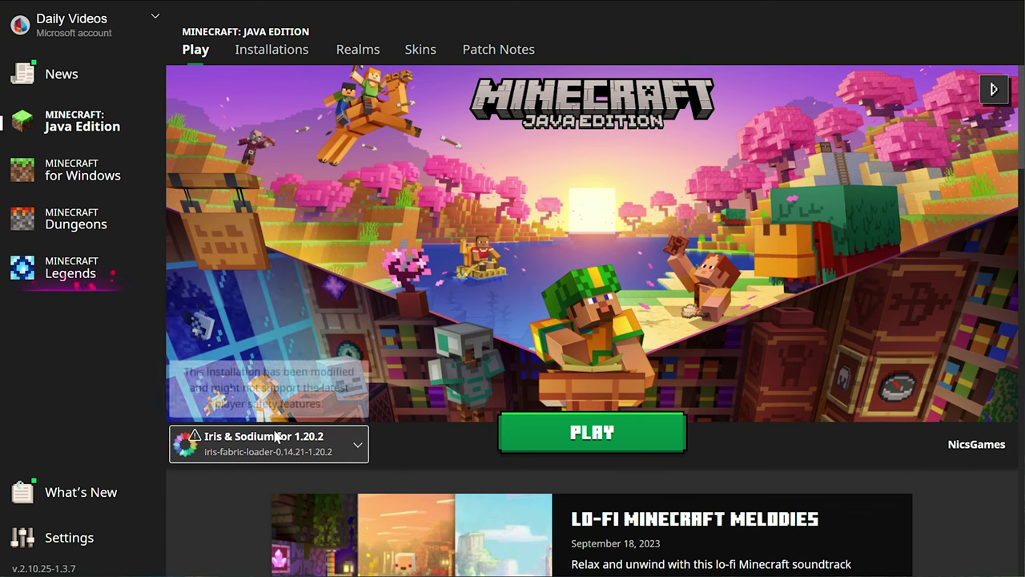
click(536, 433)
click(624, 374)
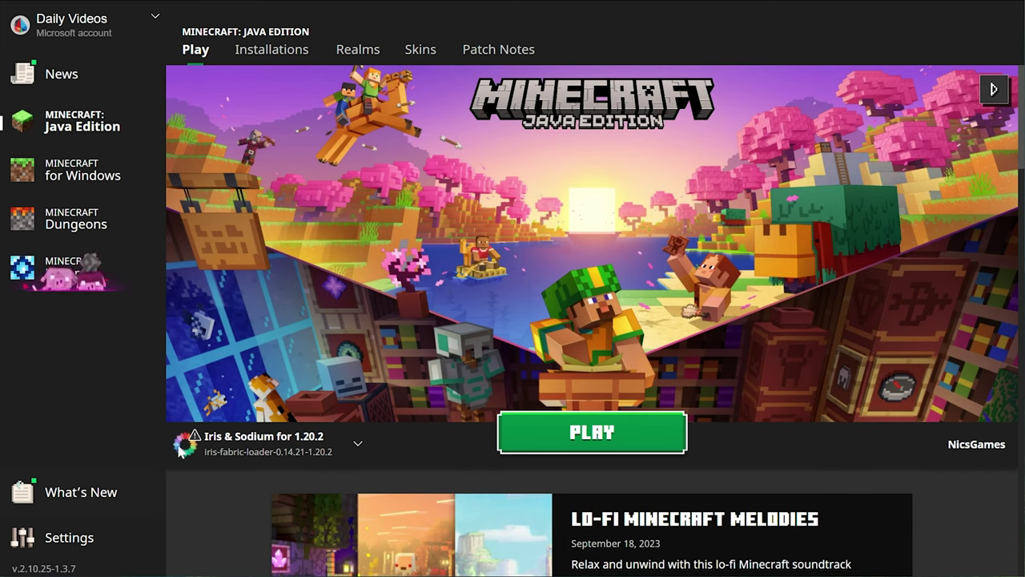
Toggle the Modded filter off and on to find the Iris & Sodium 1.20.2 profile.
click(273, 53)
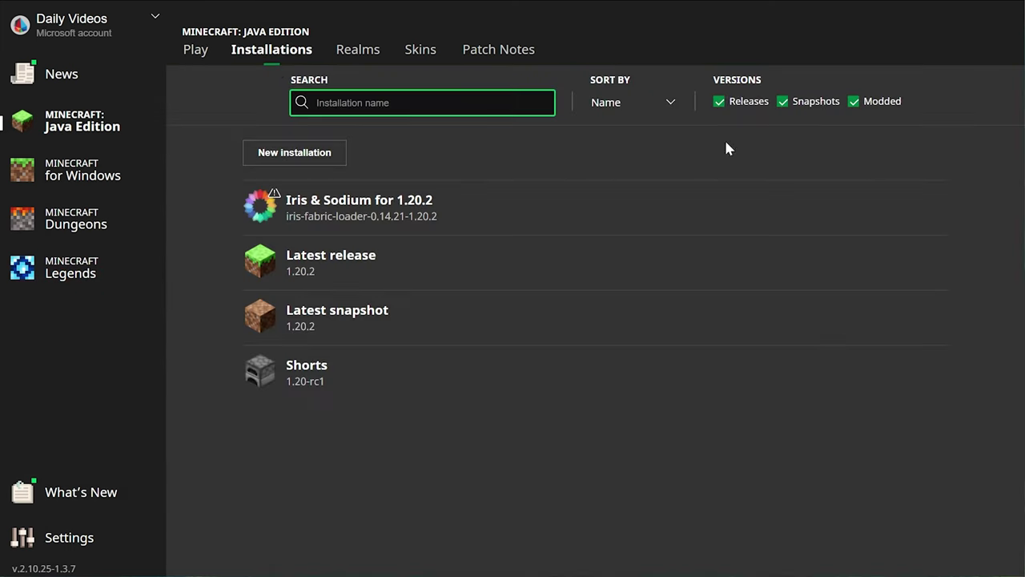
click(854, 102)
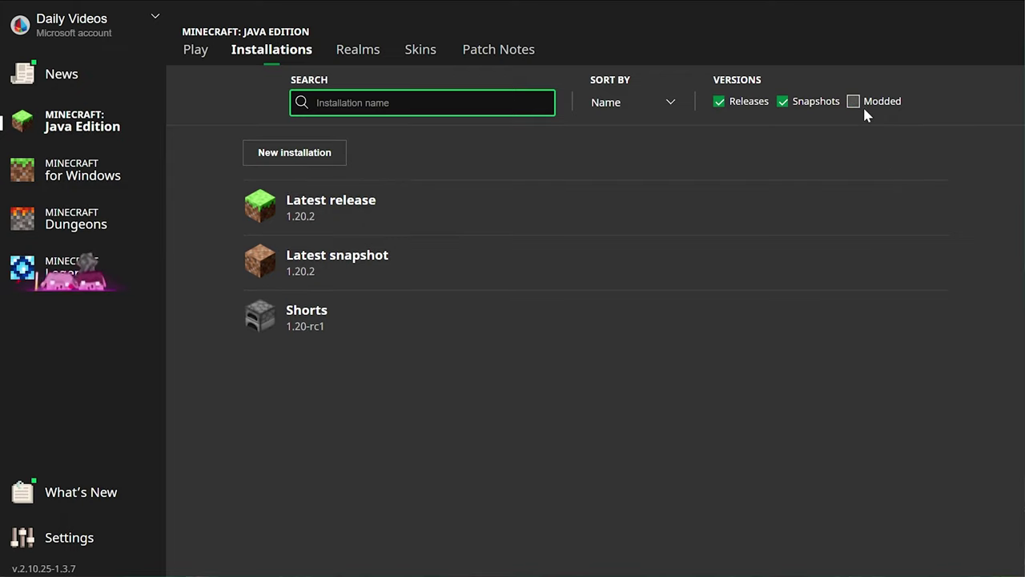
click(864, 112)
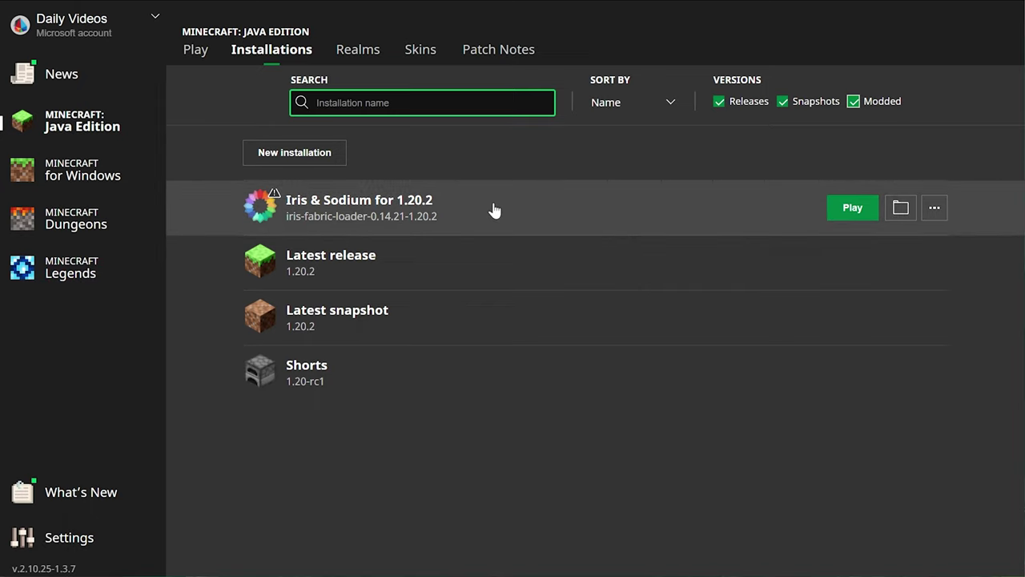
Create a 'SimpleGameHosting.com' installation on iris-fabric-loader-0.14.21-1.20.2 at 2560x1440 resolution.
click(336, 157)
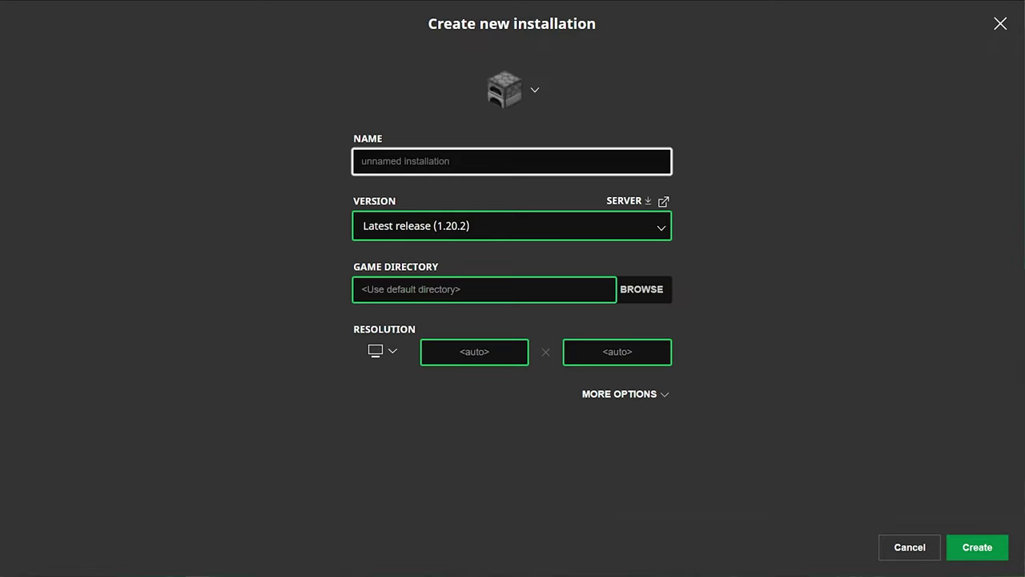
text(SimpleGameHosting.com)
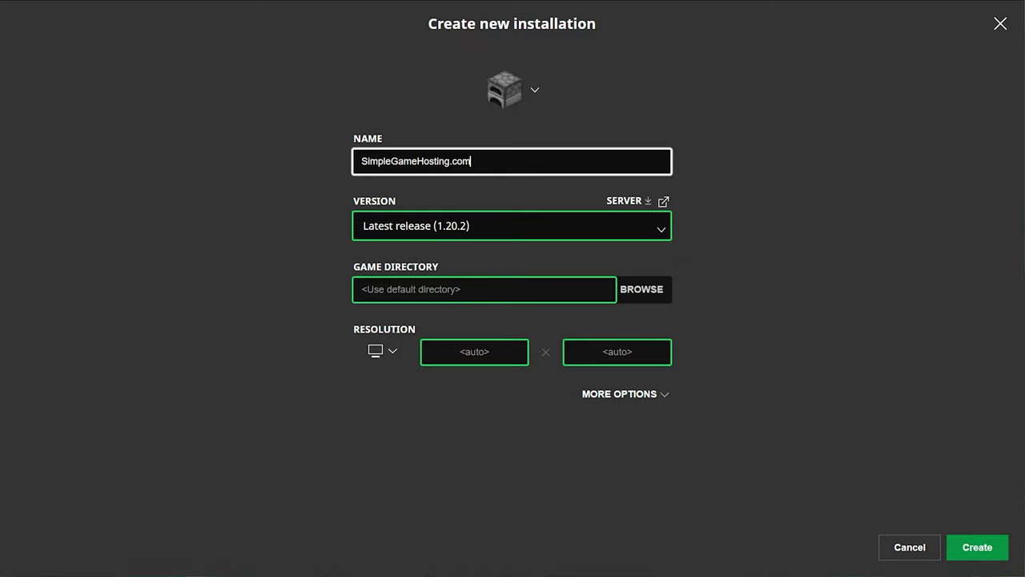
click(552, 226)
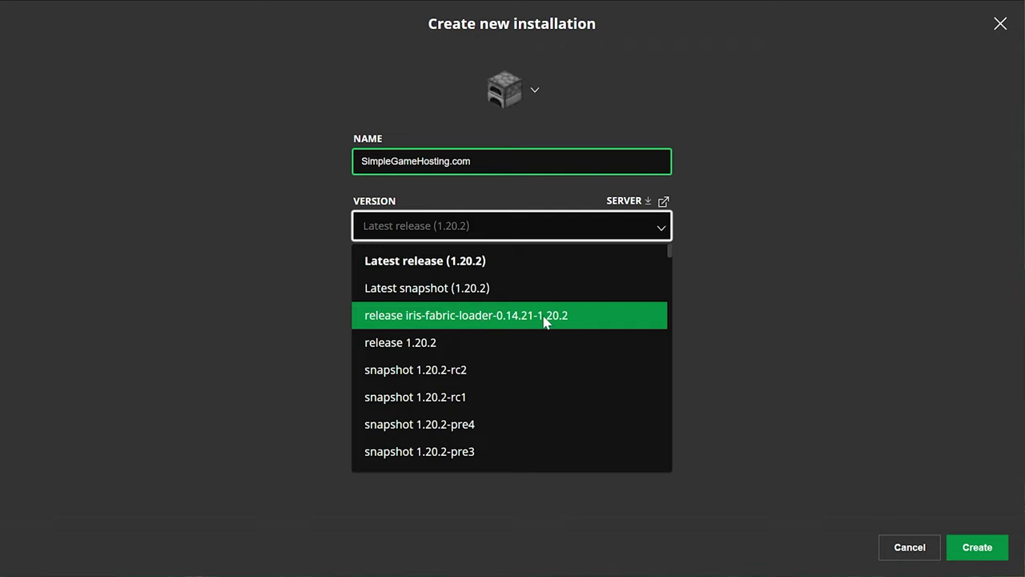
click(588, 321)
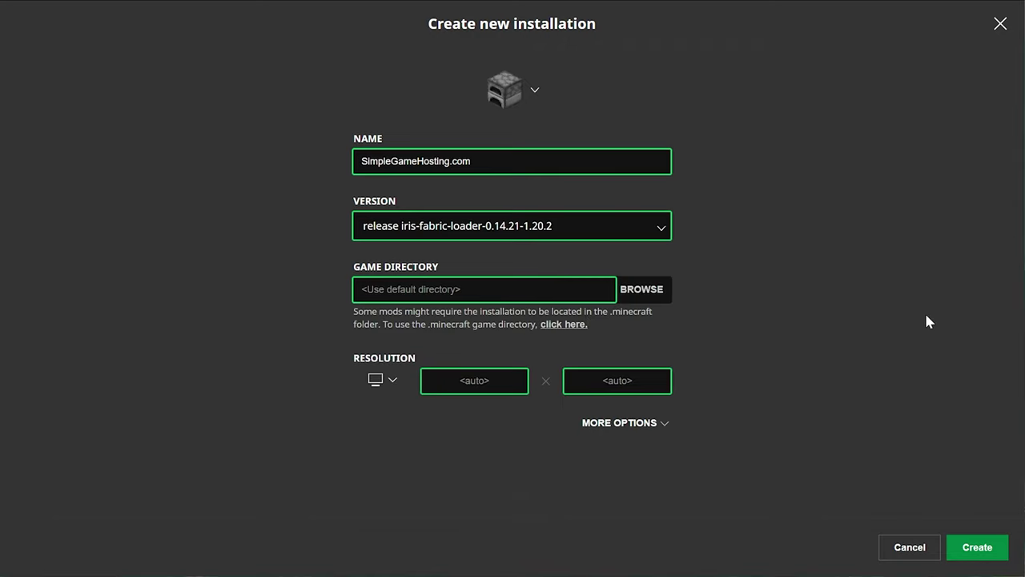
click(392, 382)
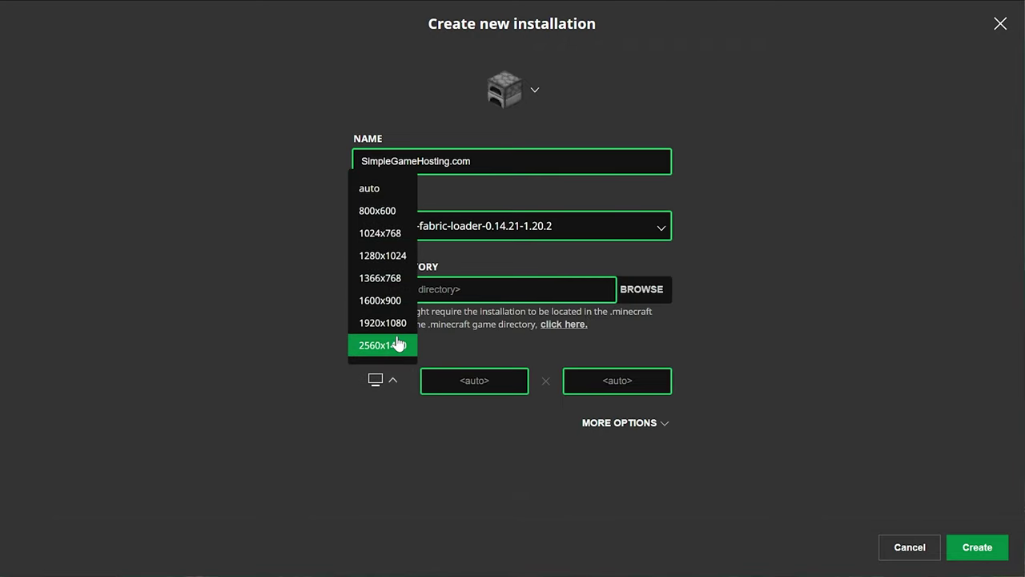
click(398, 346)
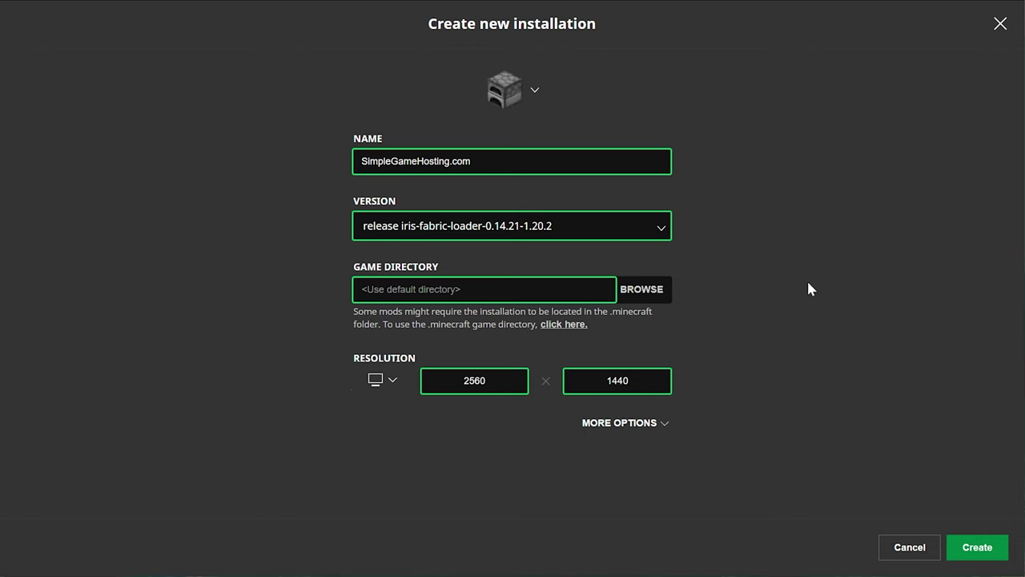
click(993, 556)
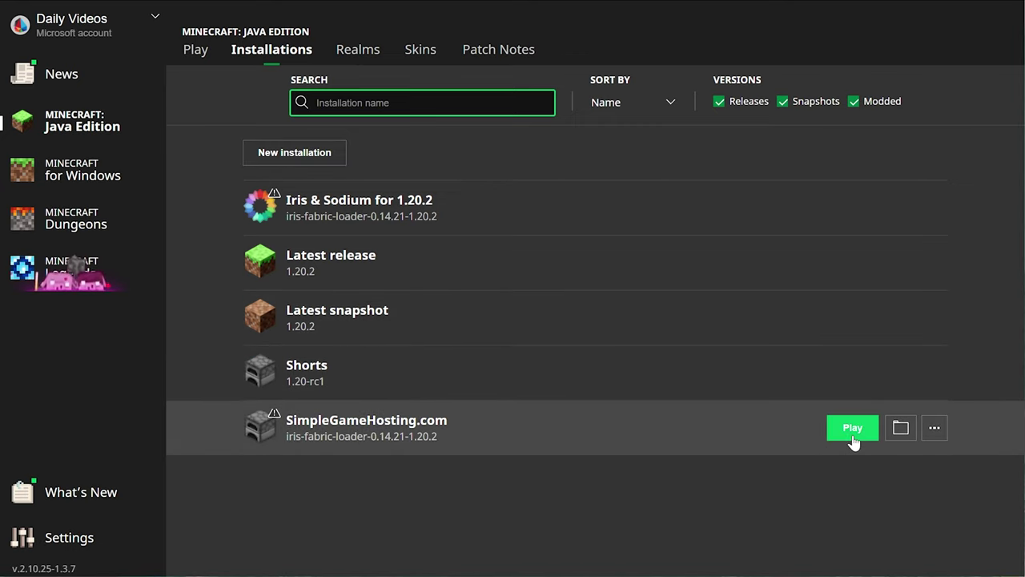
Launch the SimpleGameHosting.com installation past the modified-installation warning and reach the empty Shader Packs list.
click(853, 430)
click(686, 373)
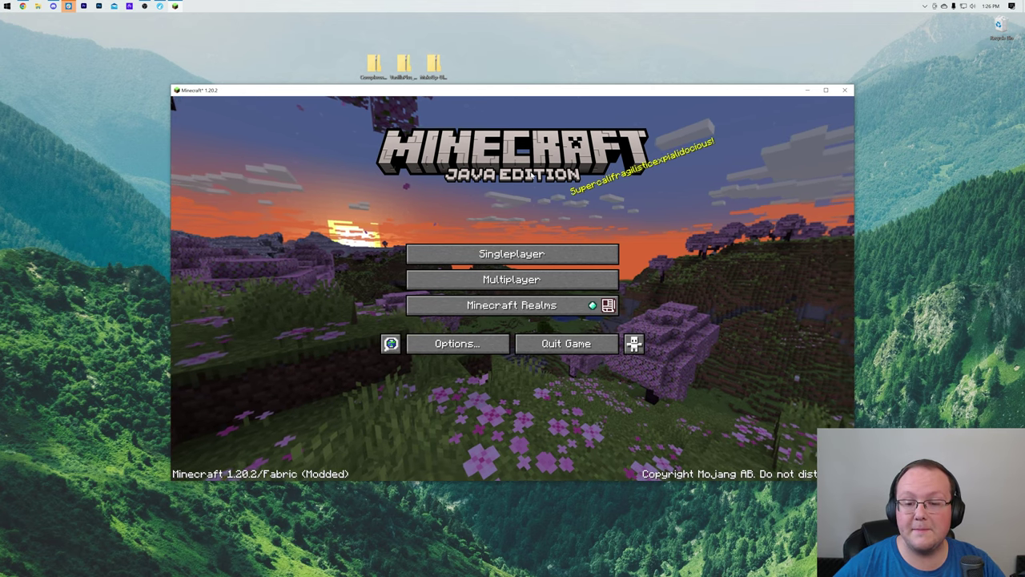
click(465, 343)
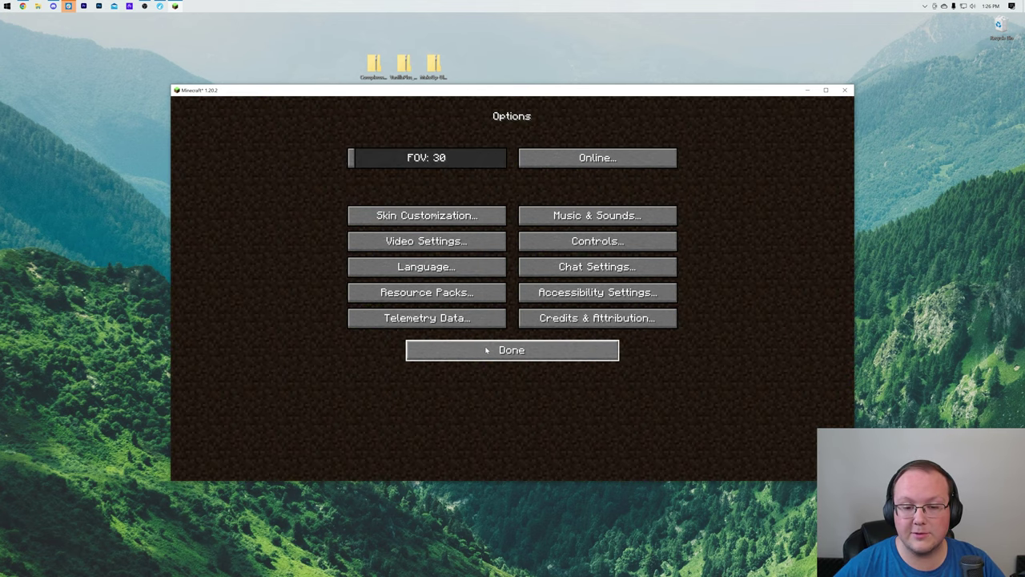
click(448, 243)
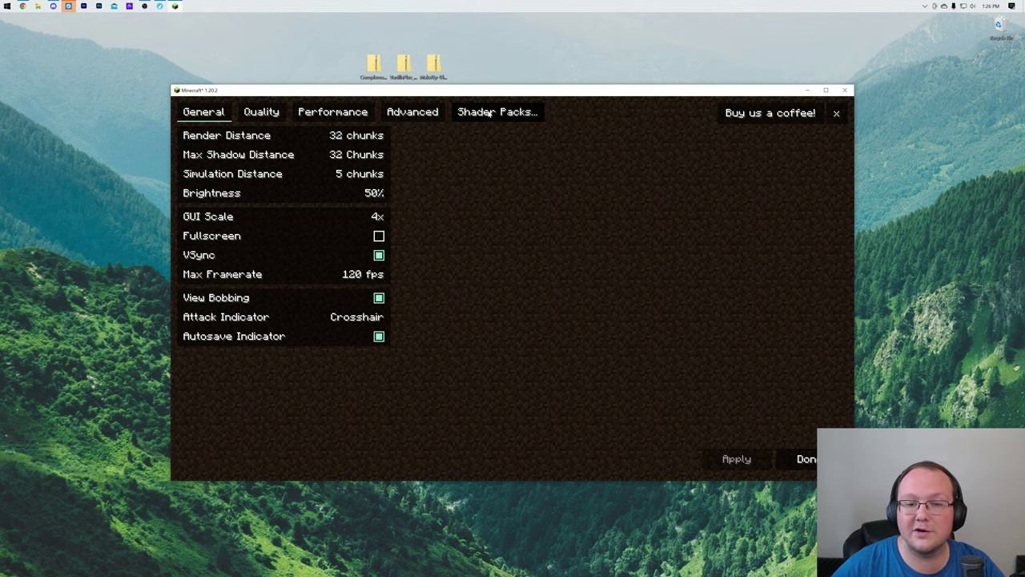
key(Escape)
click(485, 346)
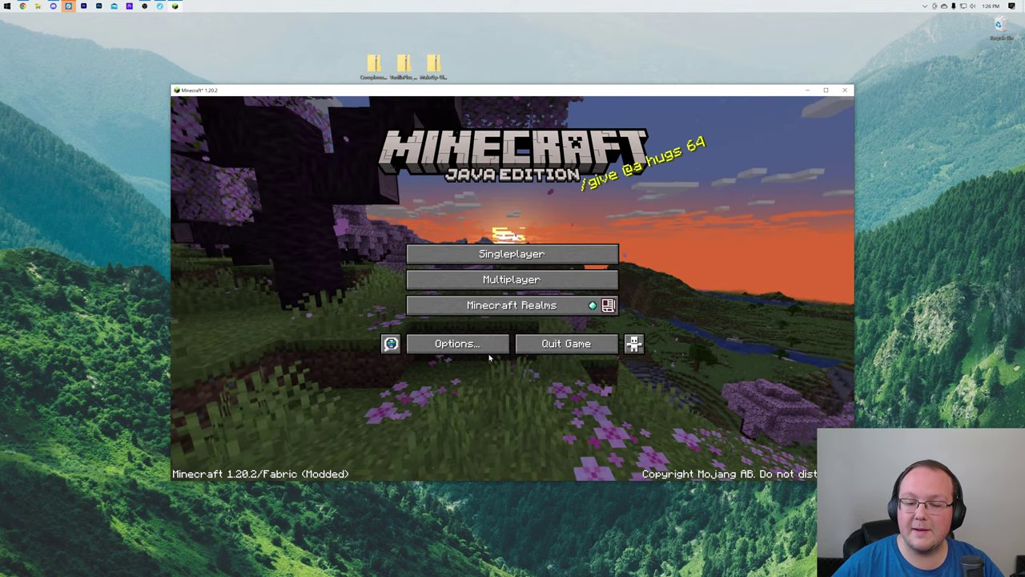
click(485, 346)
click(485, 241)
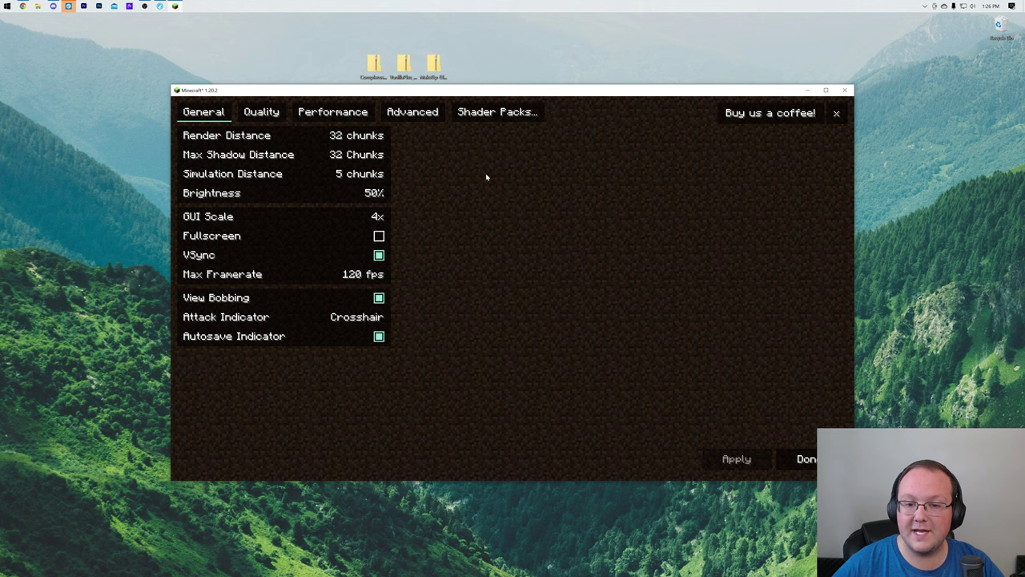
click(473, 113)
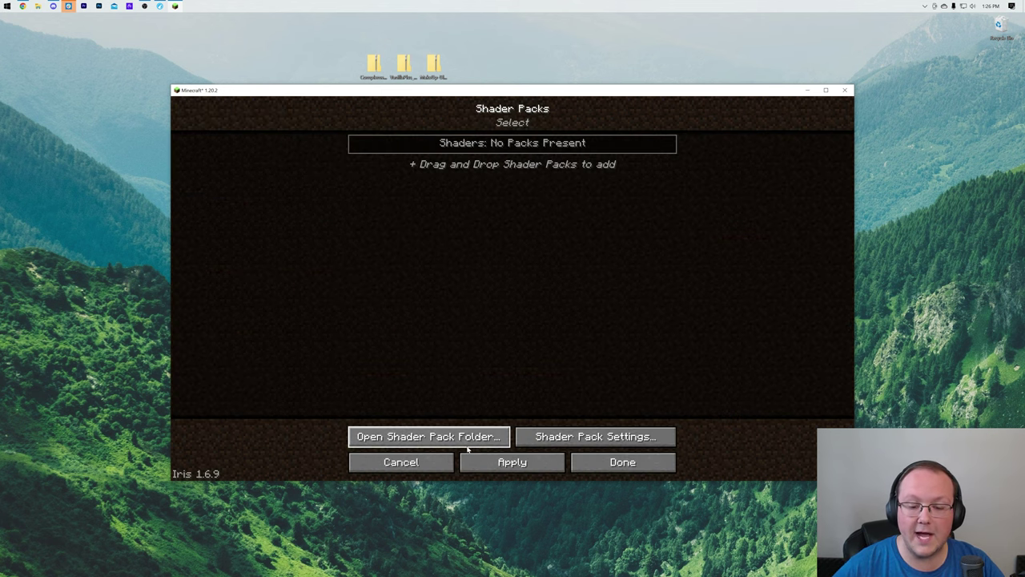
Copy the MakeUp-UltraFast, ComplementaryUnbound and VanillaPlus zips from the desktop into the shaderpacks folder.
click(427, 437)
mouse_move(433, 64)
mouse_down()
mouse_move(442, 62)
mouse_move(393, 261)
mouse_move(516, 254)
mouse_up()
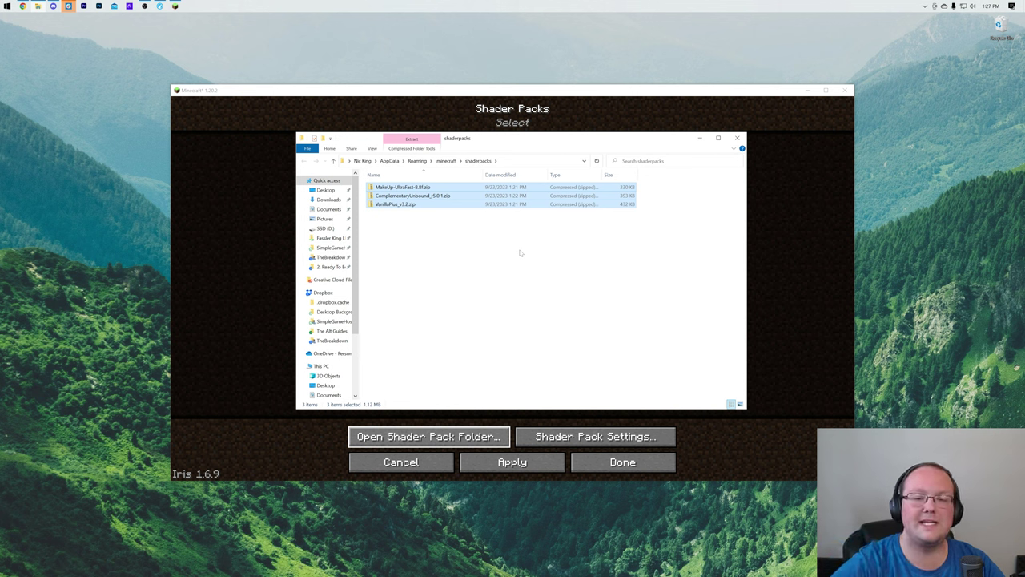
click(539, 233)
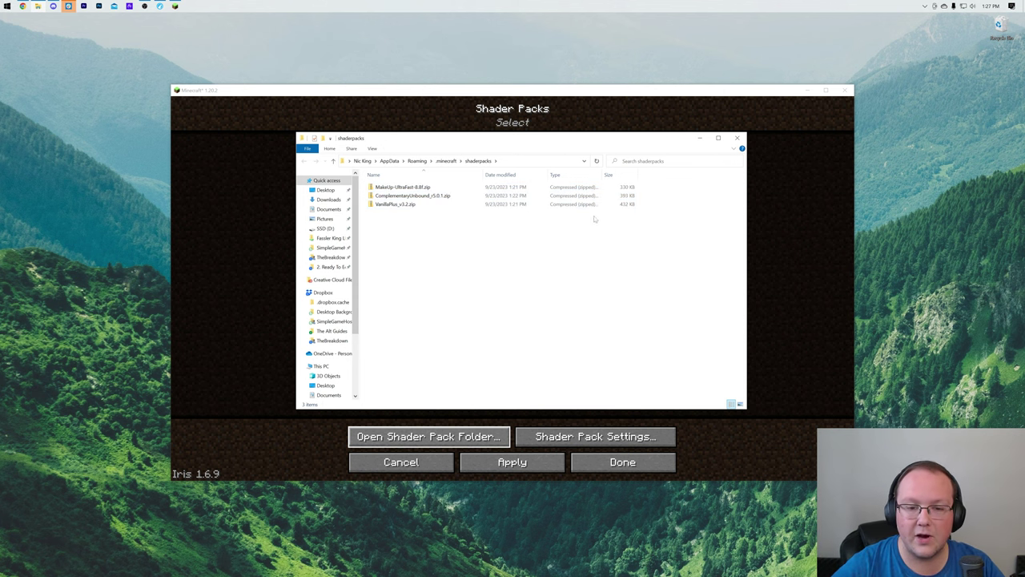
Close Explorer, then select and apply the MakeUp-UltraFast-8.8f.zip shader pack.
click(737, 137)
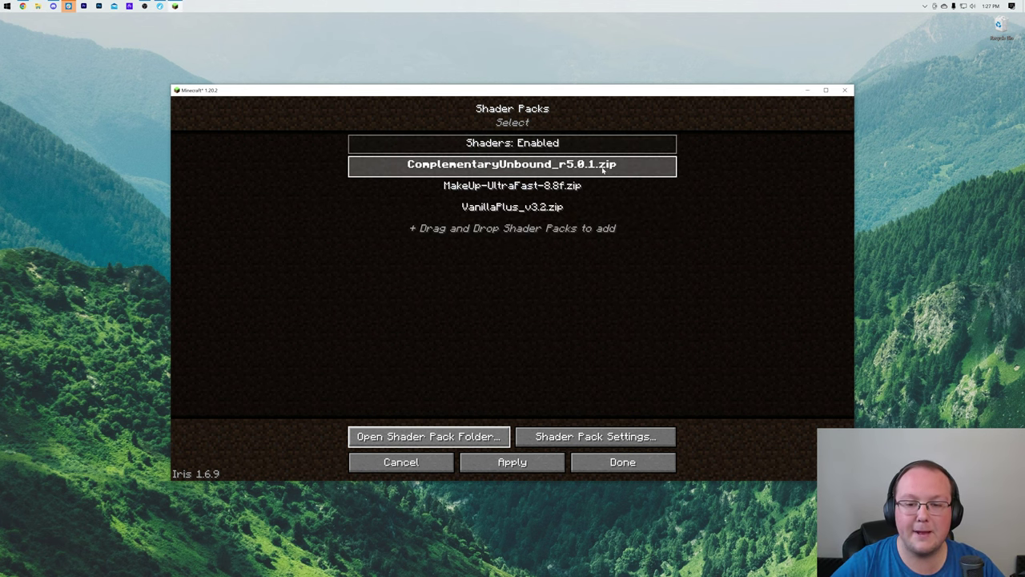
click(594, 186)
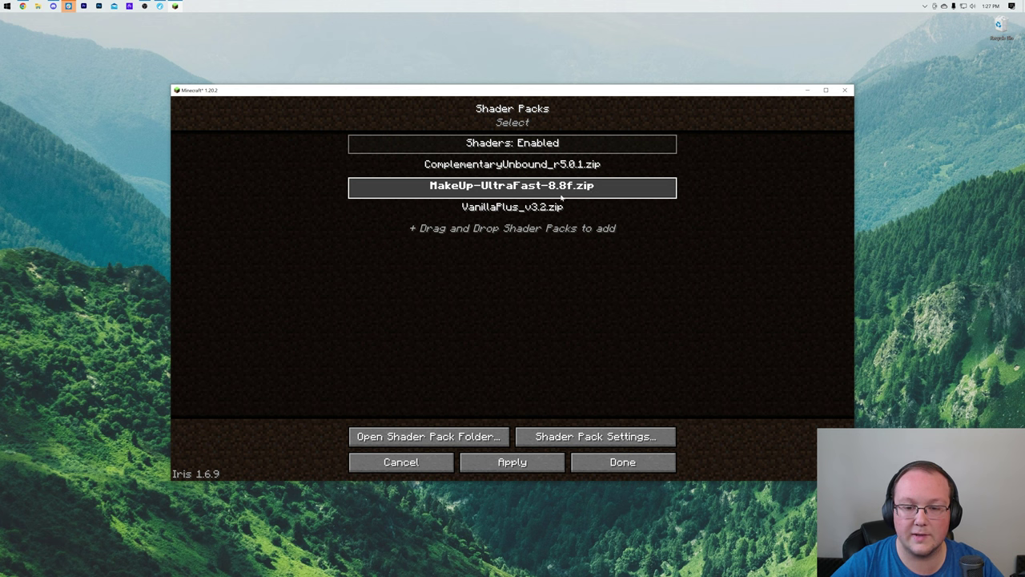
click(533, 463)
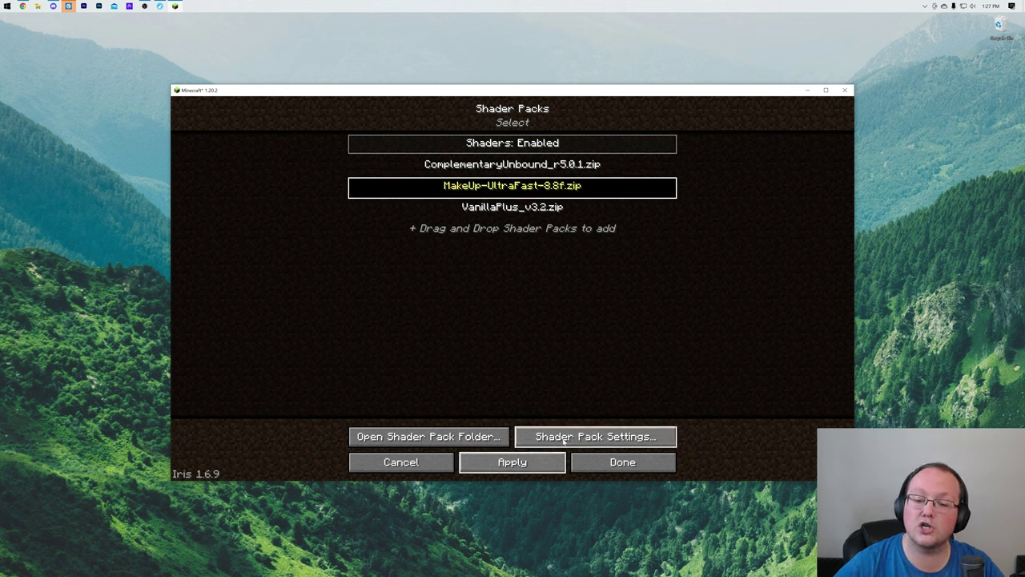
Review the MakeUp pack settings, toggling Waving plants off and back on, then close them.
click(644, 438)
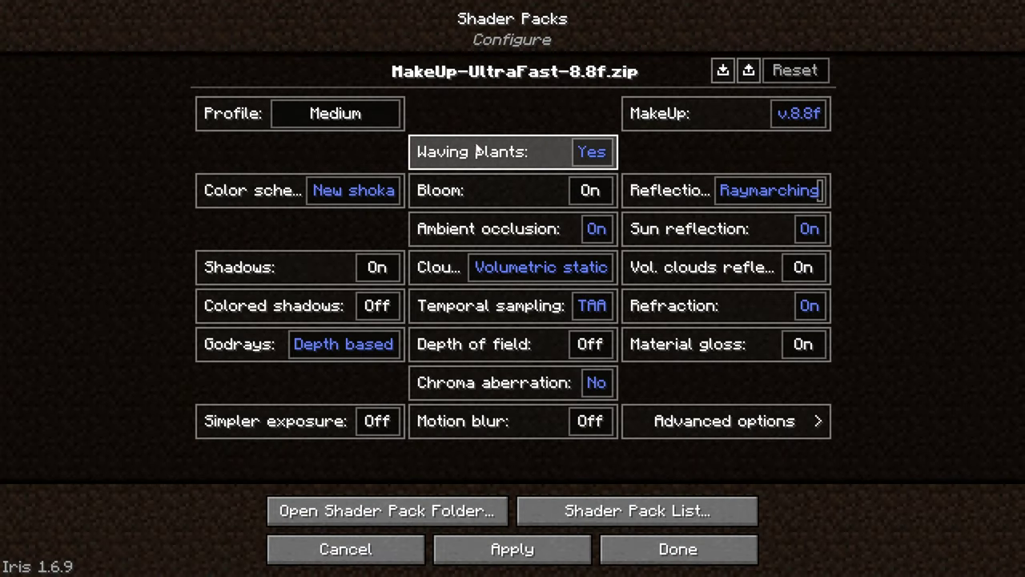
click(512, 151)
click(512, 152)
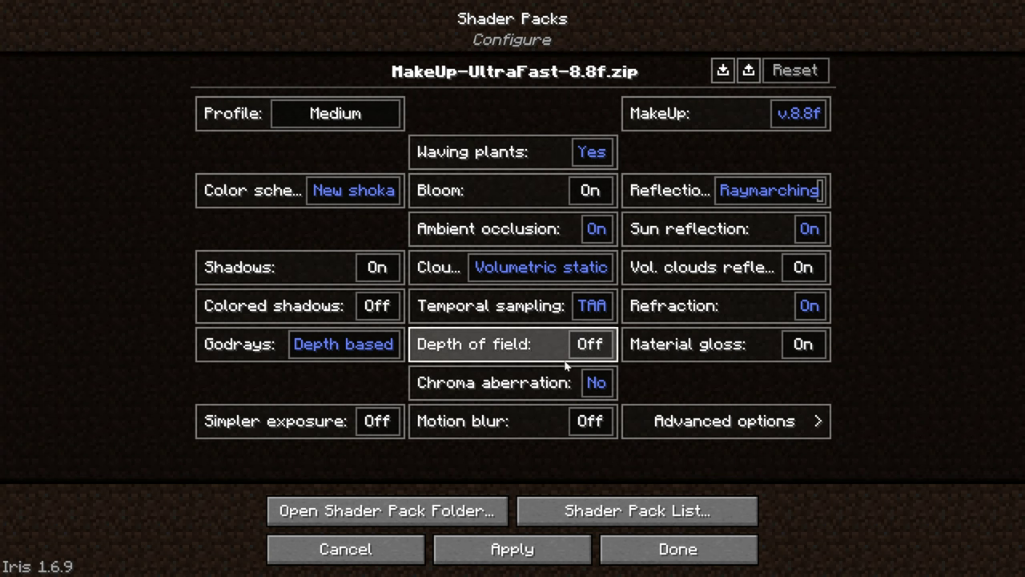
click(677, 549)
Back out to the title screen and join the SimpleGameHosting.com multiplayer server.
key(Escape)
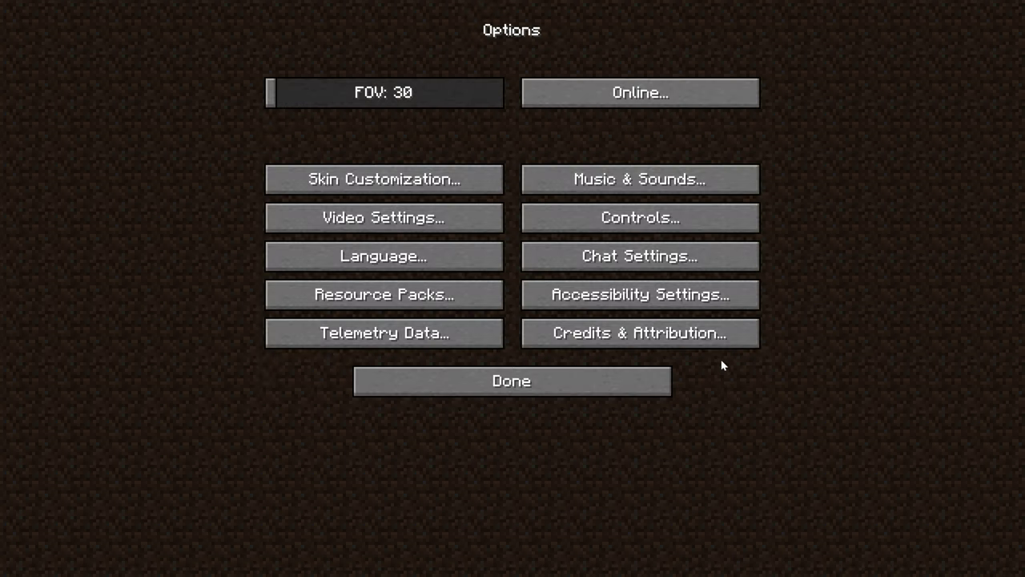
key(Escape)
click(652, 282)
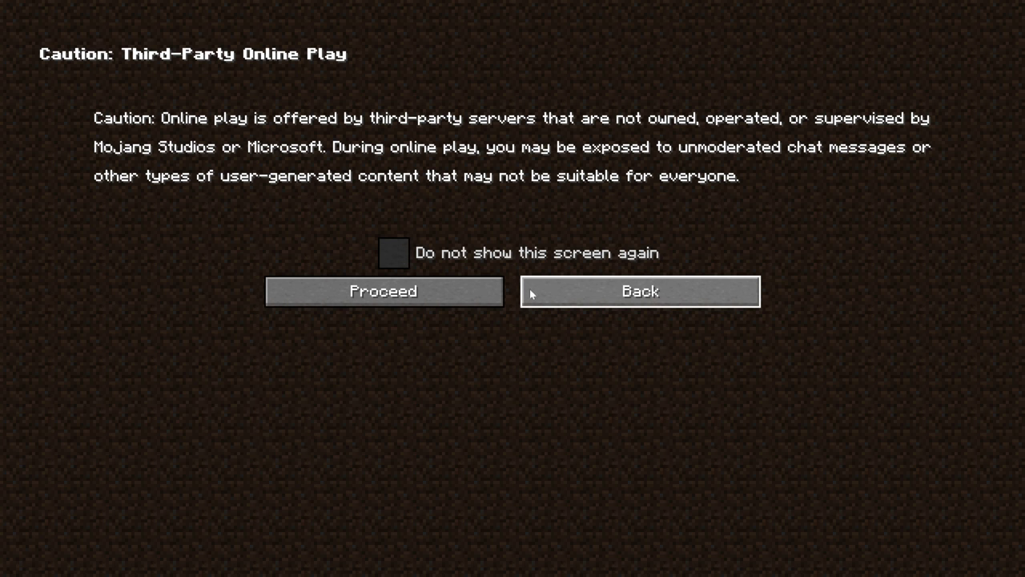
click(497, 292)
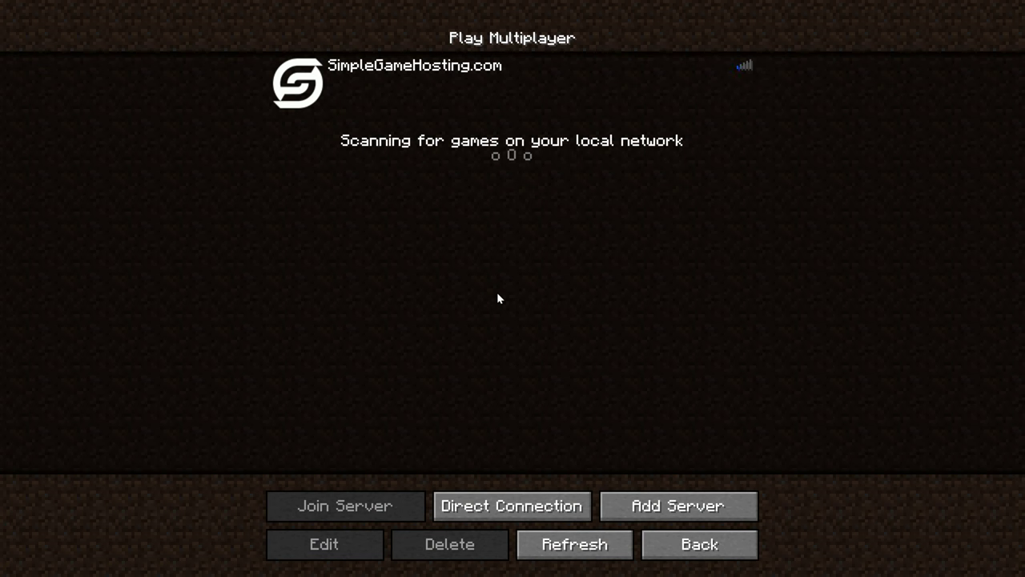
click(318, 88)
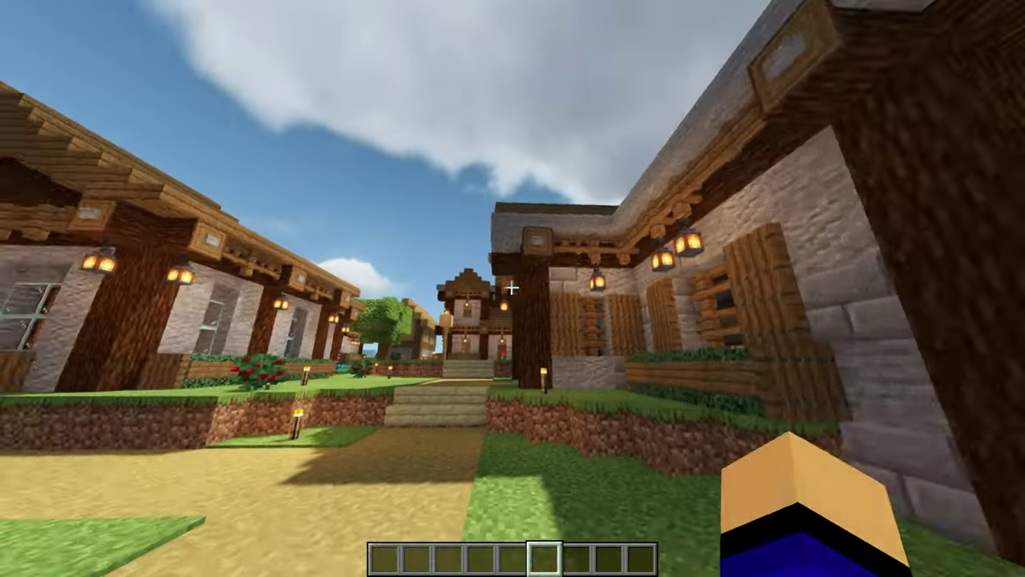
Walk forward through the shaded village, then pause and open Options.
key(w)
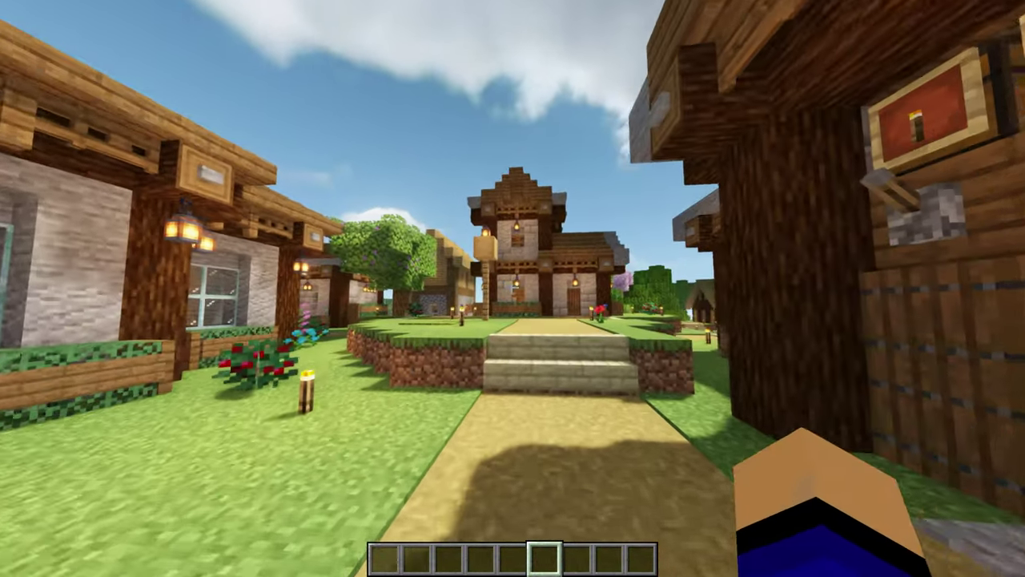
key(Escape)
click(500, 292)
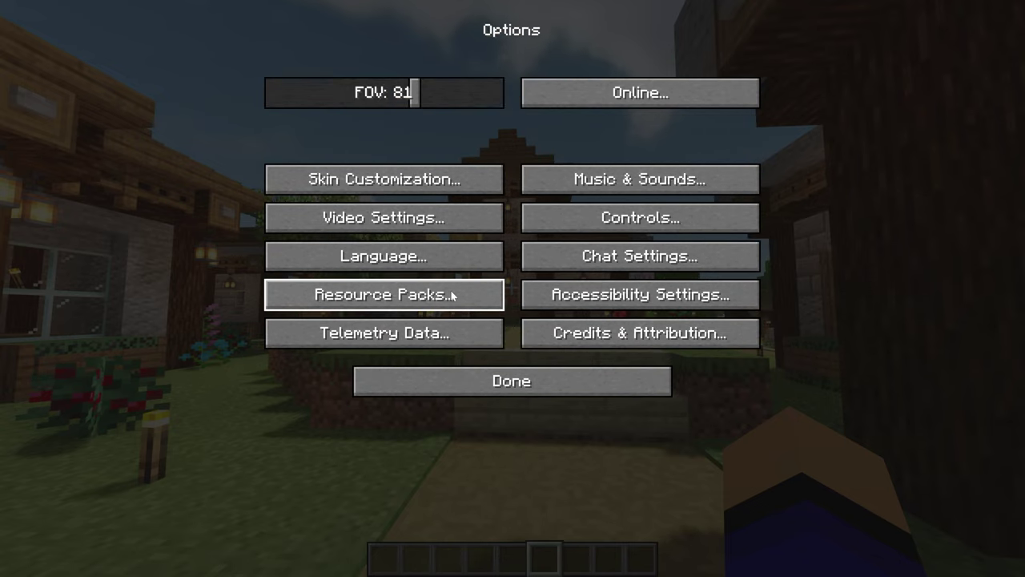
Switch the shader pack to VanillaPlus_v3.2 and return to the game.
click(458, 220)
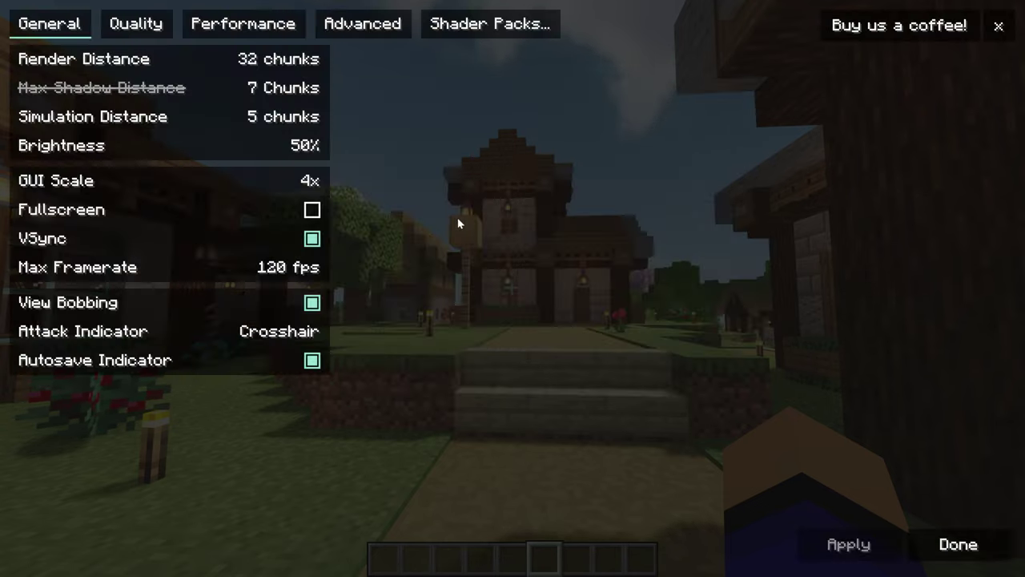
click(496, 30)
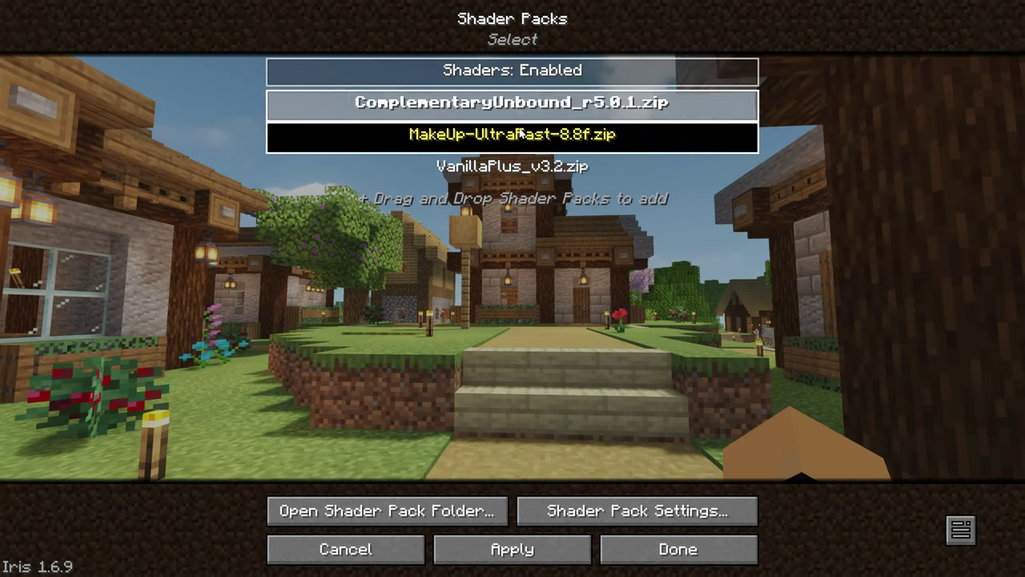
click(576, 176)
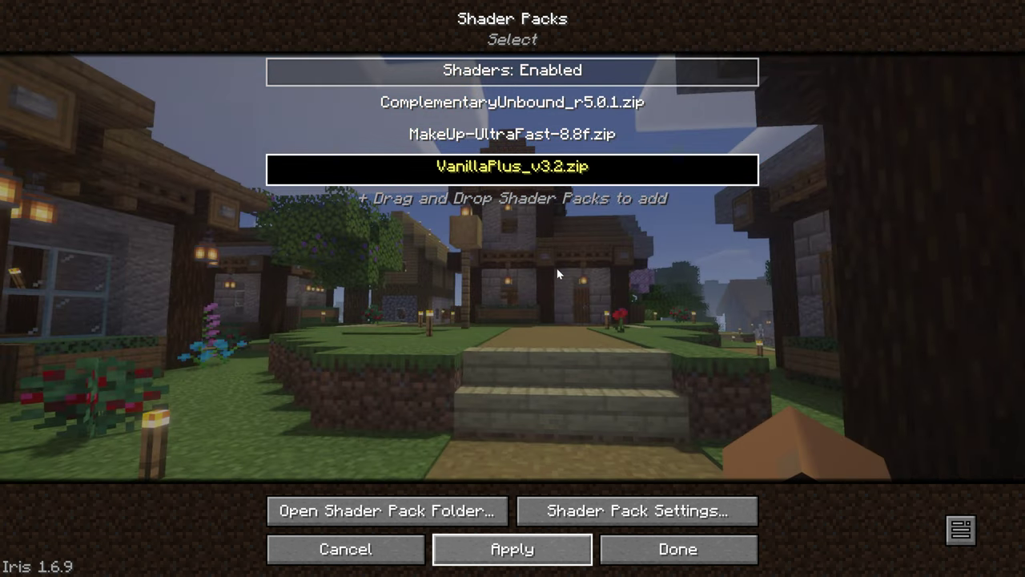
key(Escape)
key(Escape)
key(Escape)
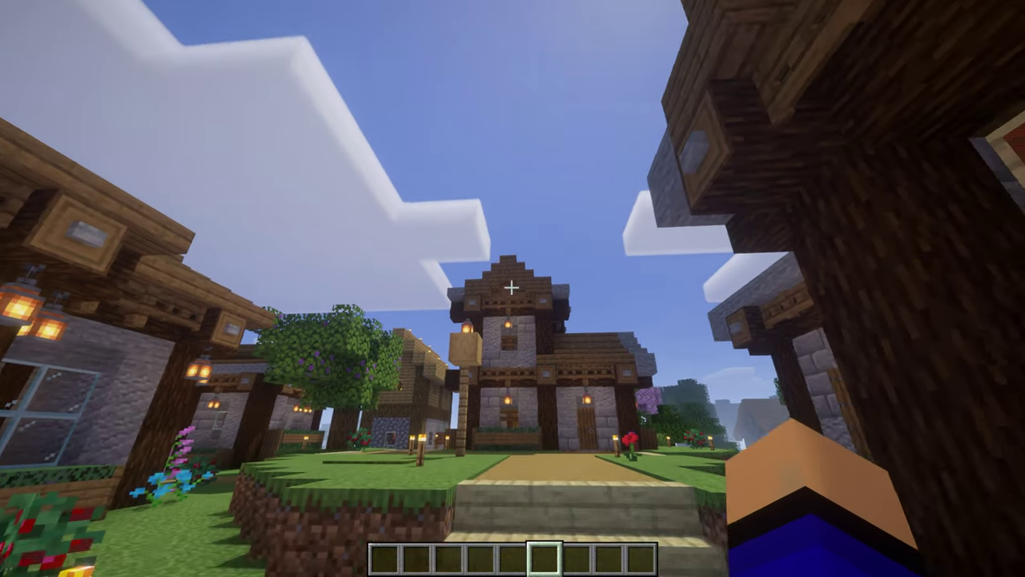
key(Escape)
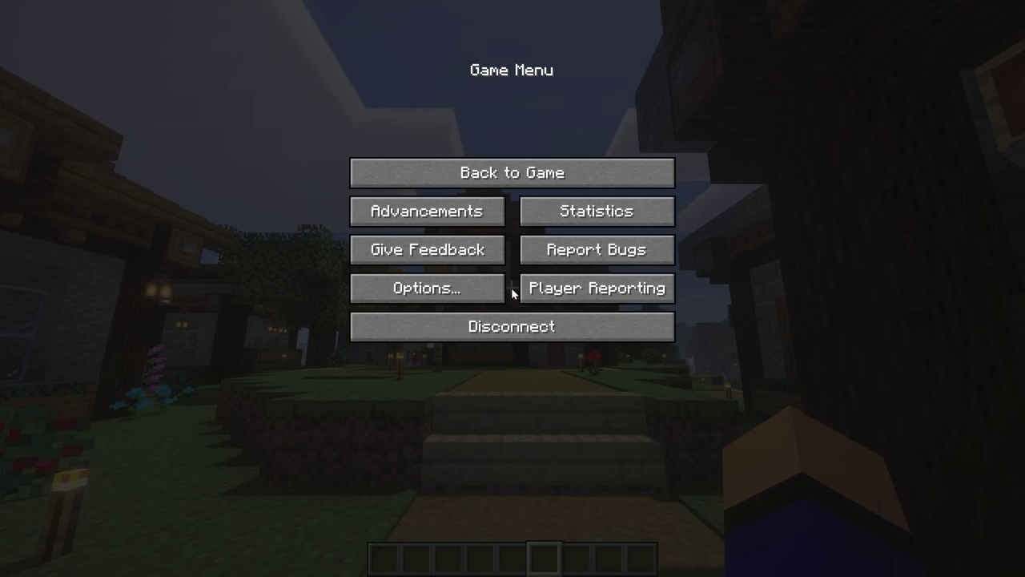
Reopen the Shader Packs list from Options > Video Settings.
click(480, 297)
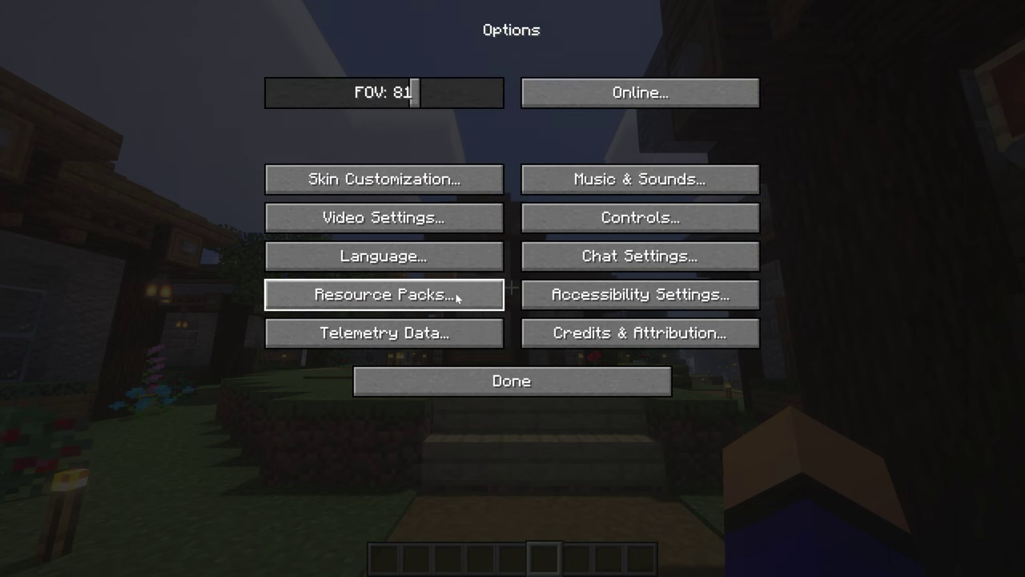
click(404, 210)
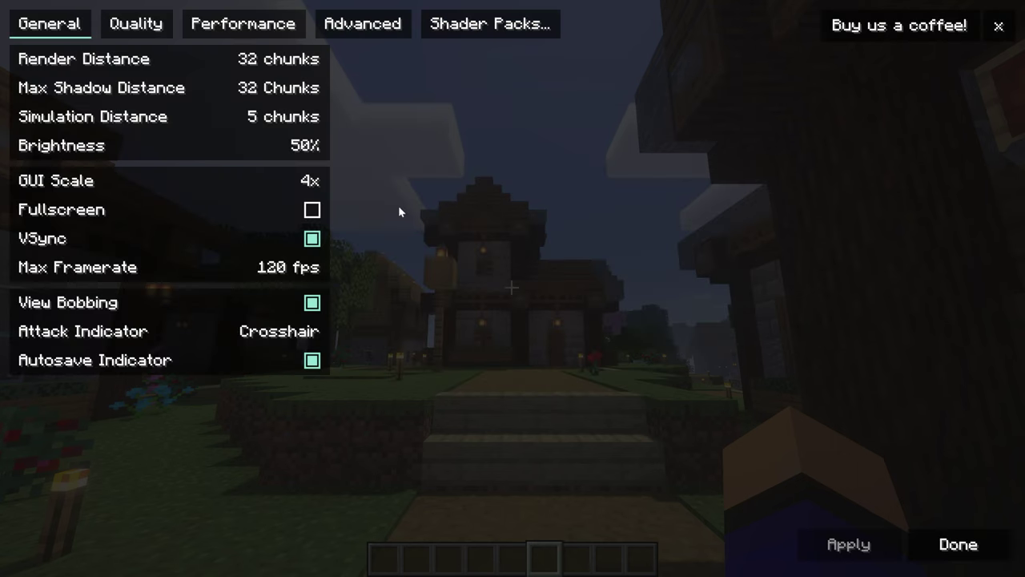
click(488, 24)
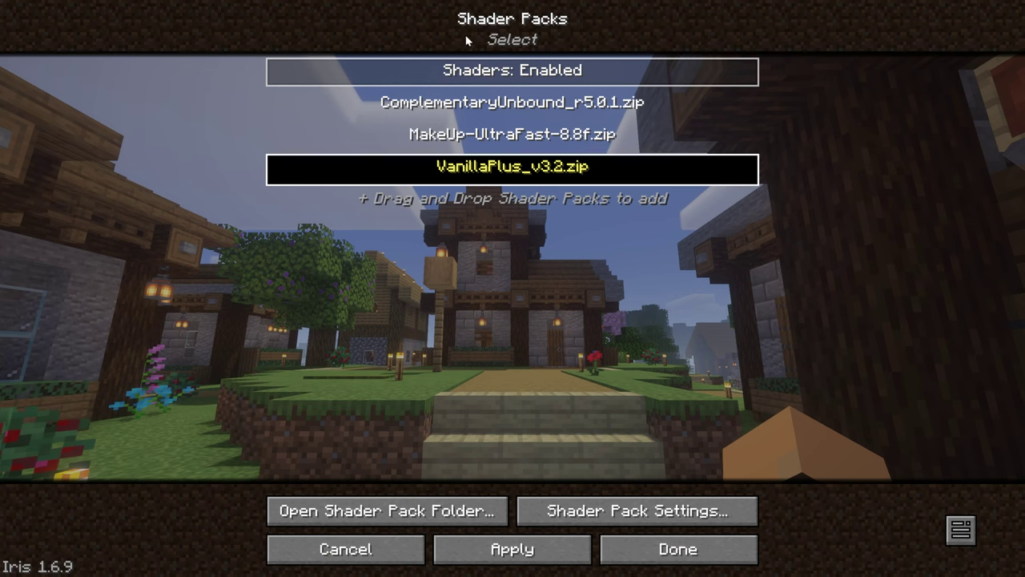
Select ComplementaryUnbound_r5.0.1 and cycle its quality profile in the configuration, ending on Low.
click(448, 104)
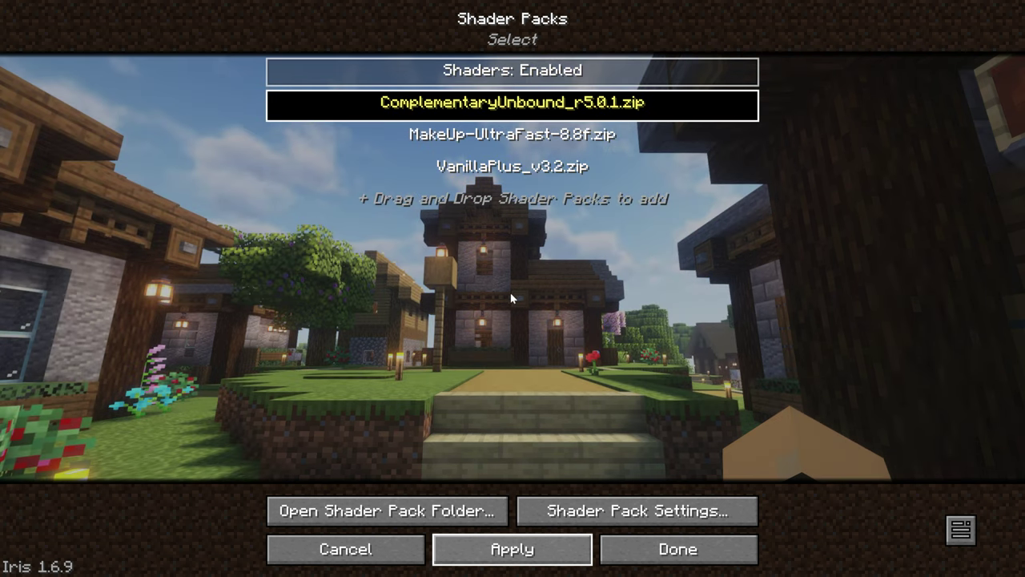
click(543, 521)
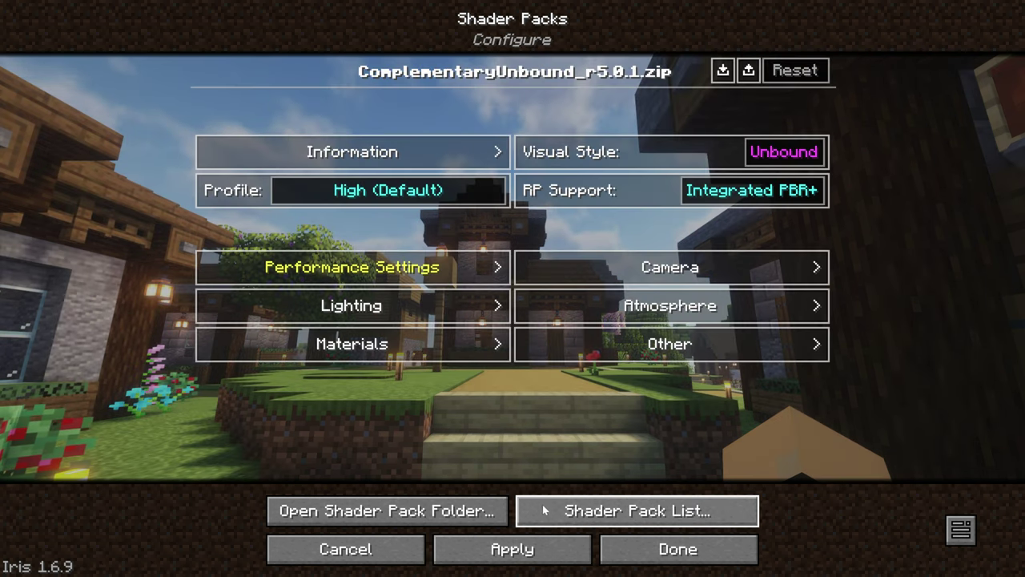
click(444, 205)
click(444, 205)
click(443, 205)
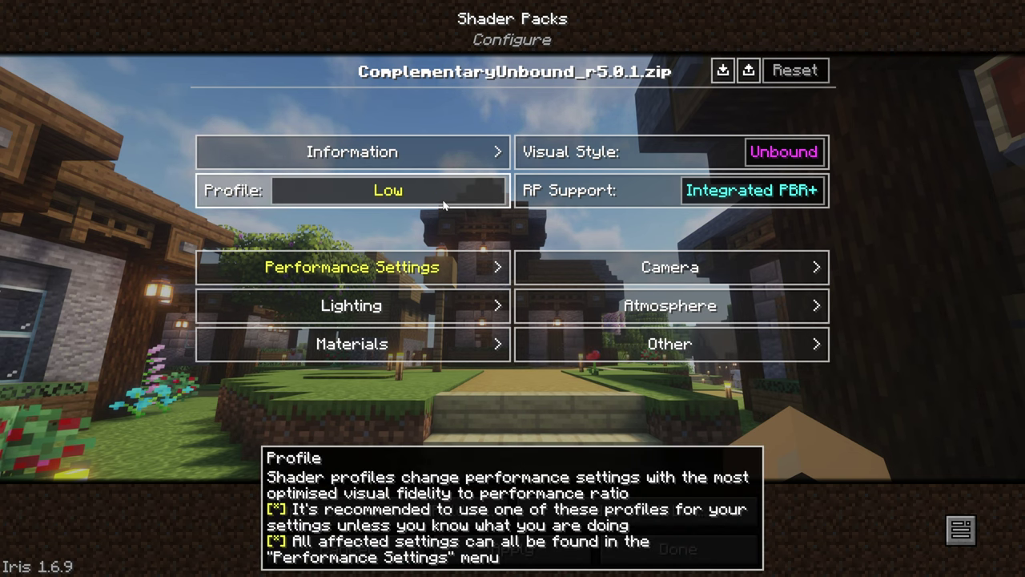
click(444, 205)
click(444, 205)
click(444, 205)
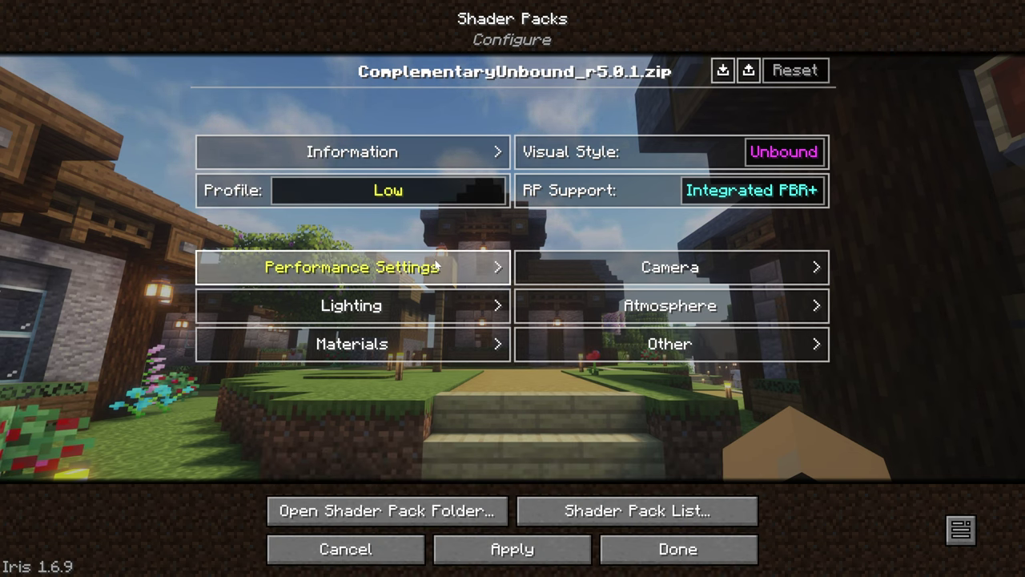
Browse the Complementary Performance, Lighting and Materials settings pages.
click(439, 253)
key(Escape)
click(431, 295)
key(Escape)
click(424, 322)
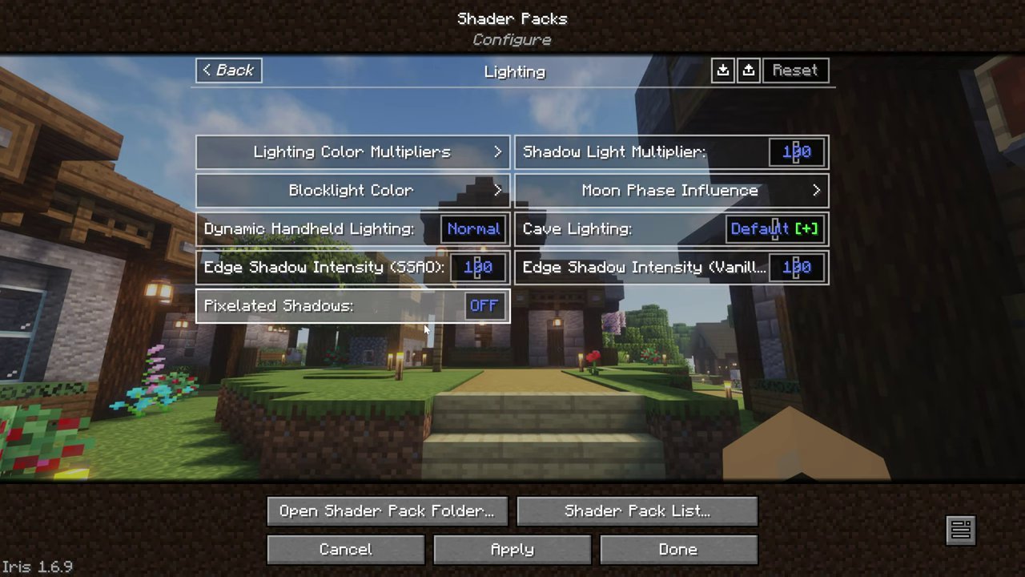
key(Escape)
click(423, 328)
key(Escape)
Raise the Complementary profile from Low to Ultra in Performance Settings, then back out.
click(417, 268)
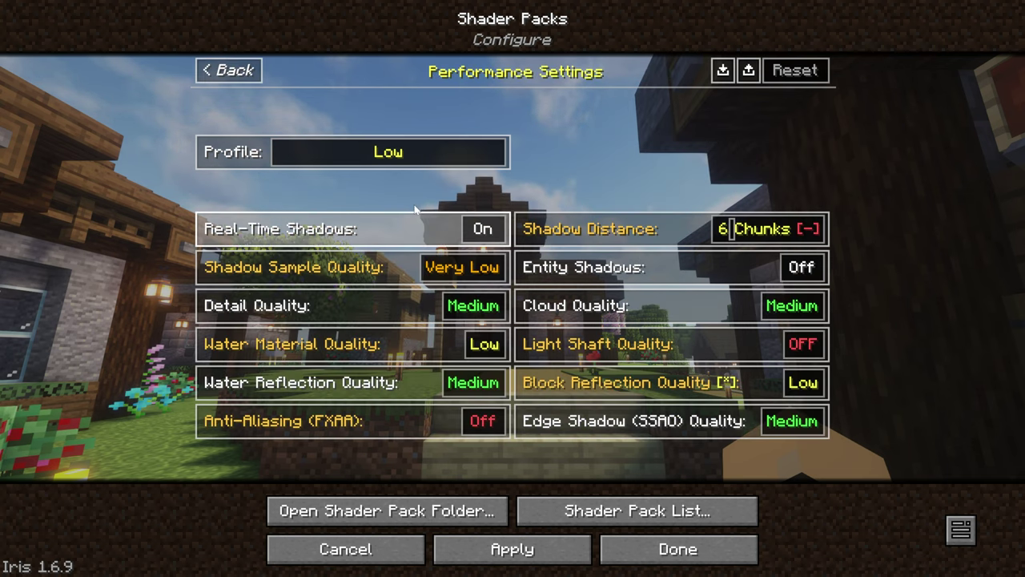
click(399, 154)
click(398, 156)
click(399, 158)
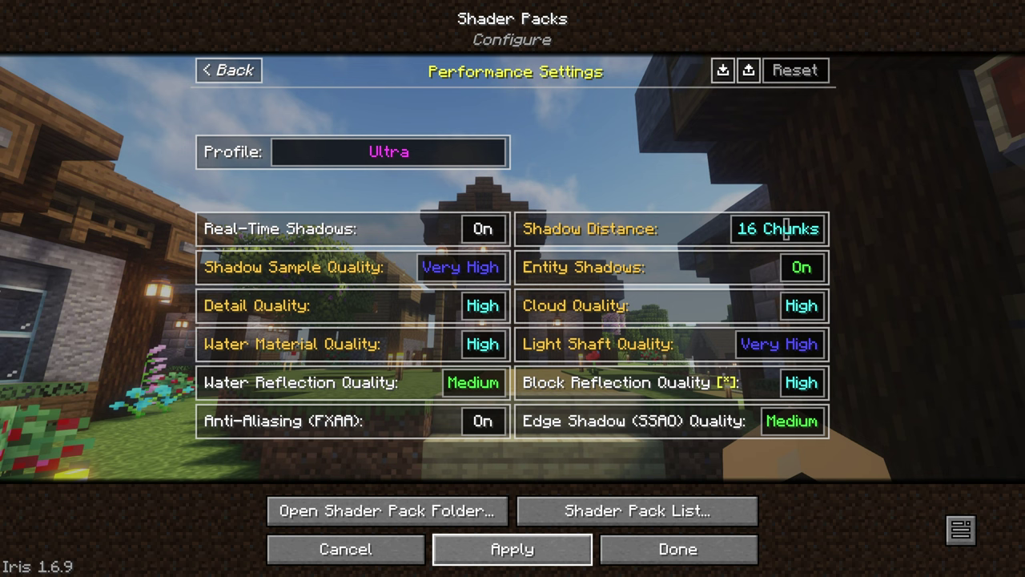
key(Escape)
key(Escape)
key(Escape)
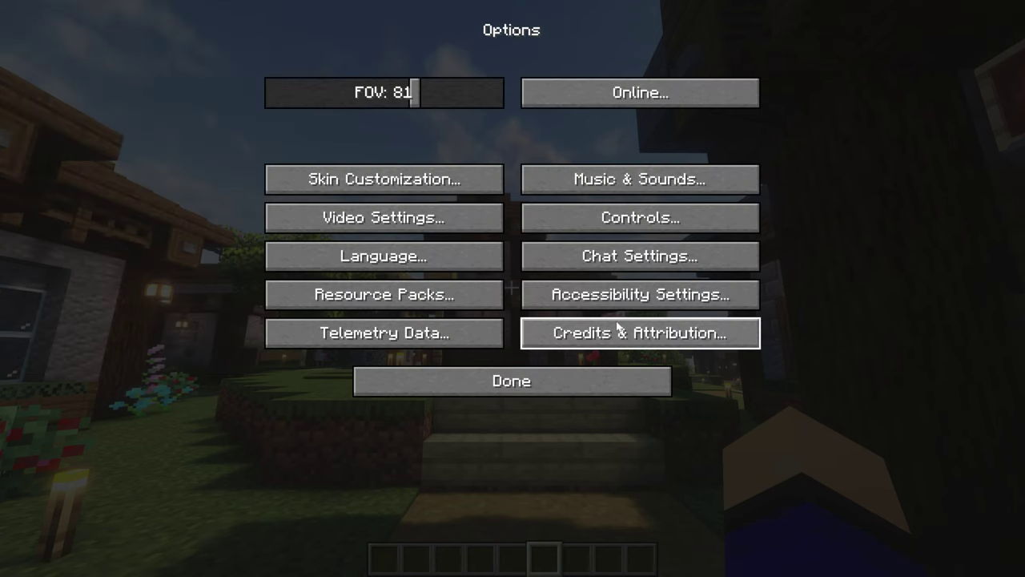
Walk up the stairs and along the village path past the house by the wheat farm.
key(w)
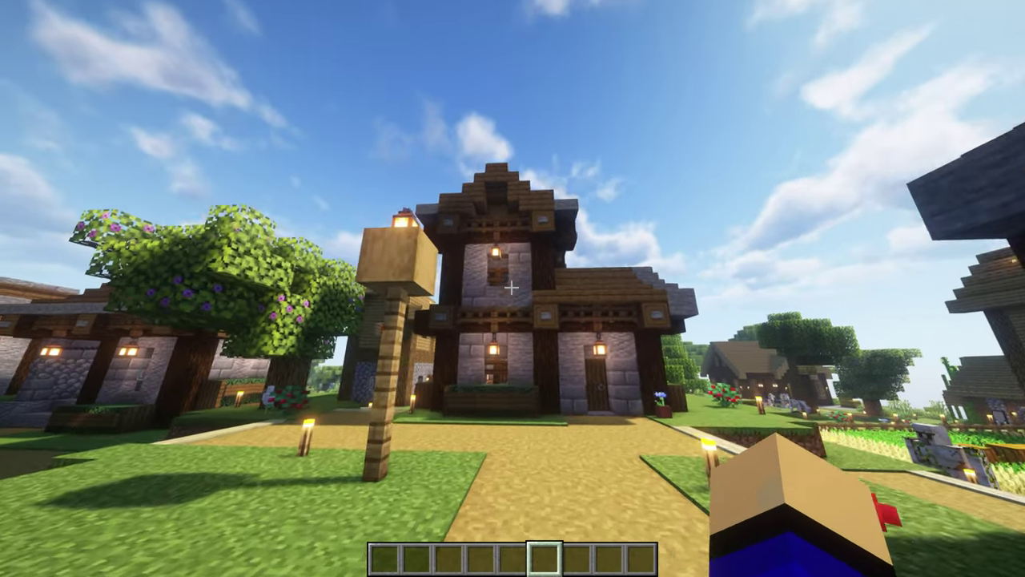
key(w)
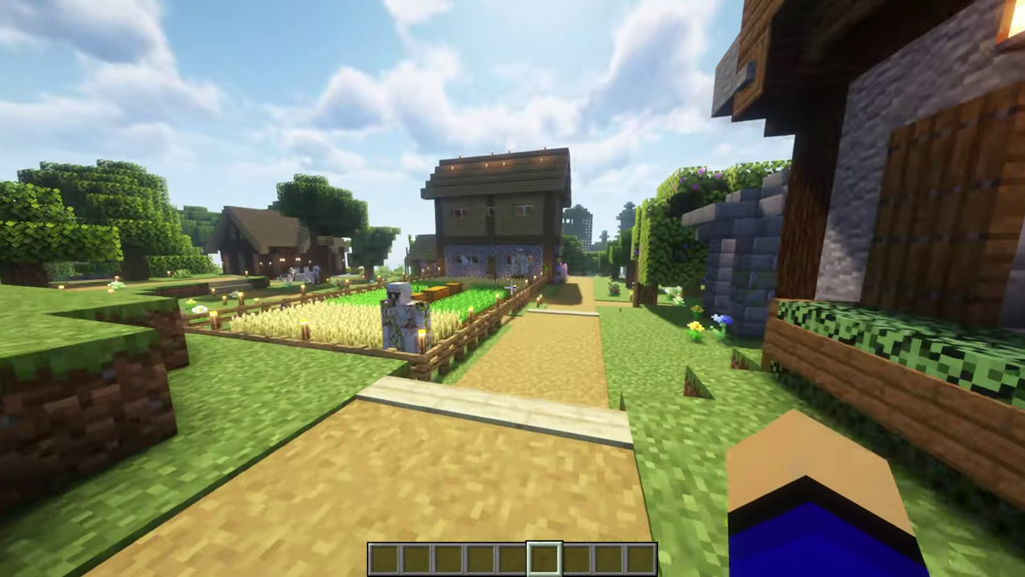
key(w)
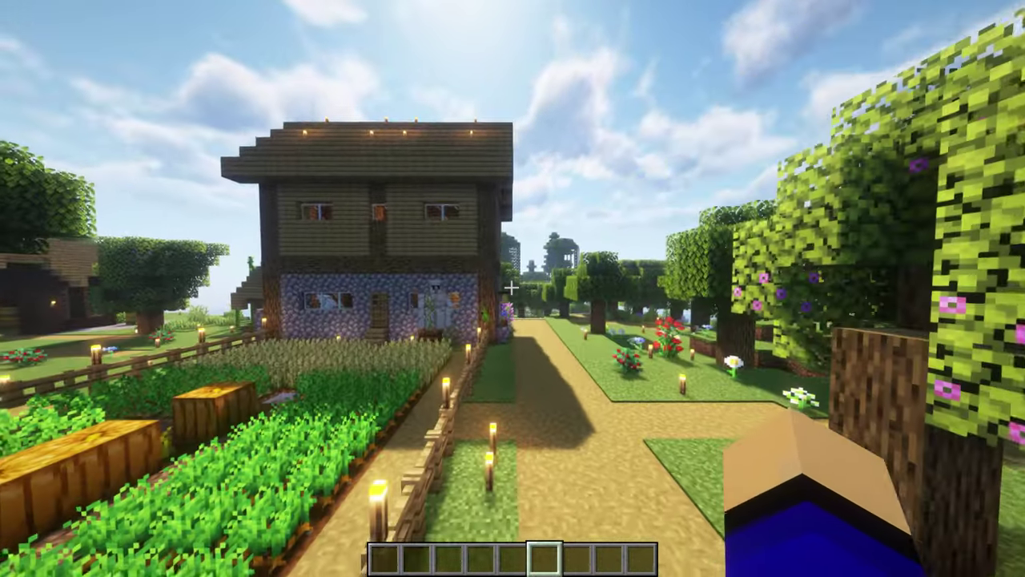
key(w)
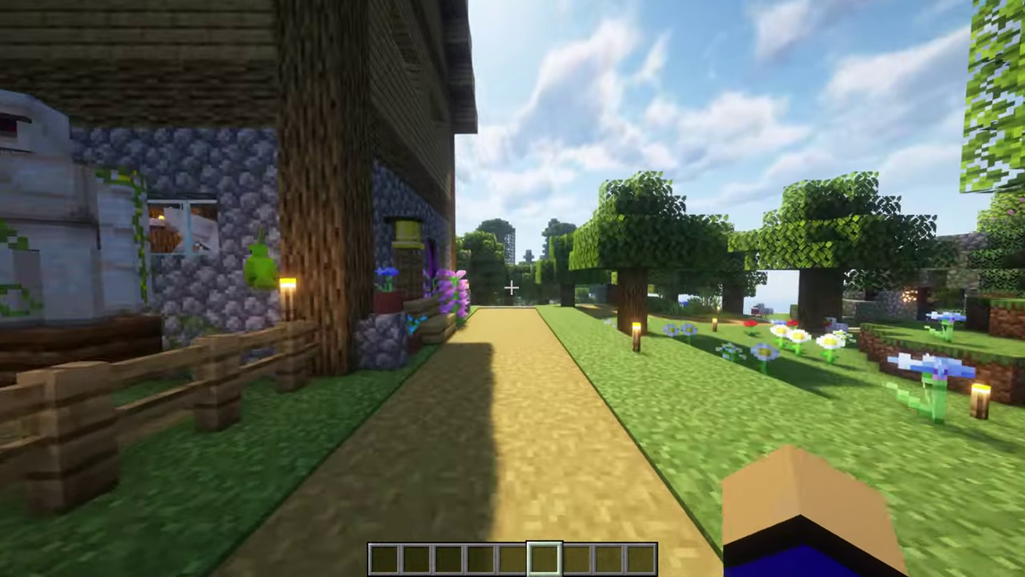